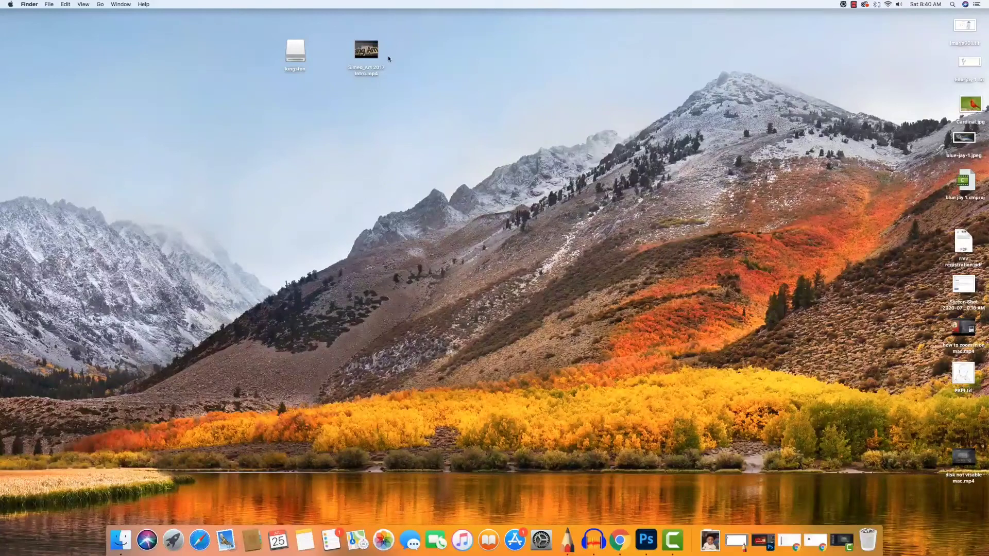
{"action": "left_click_drag", "start_coordinate": [266, 33], "coordinate": [395, 86]}
{"action": "left_click", "coordinate": [392, 90]}
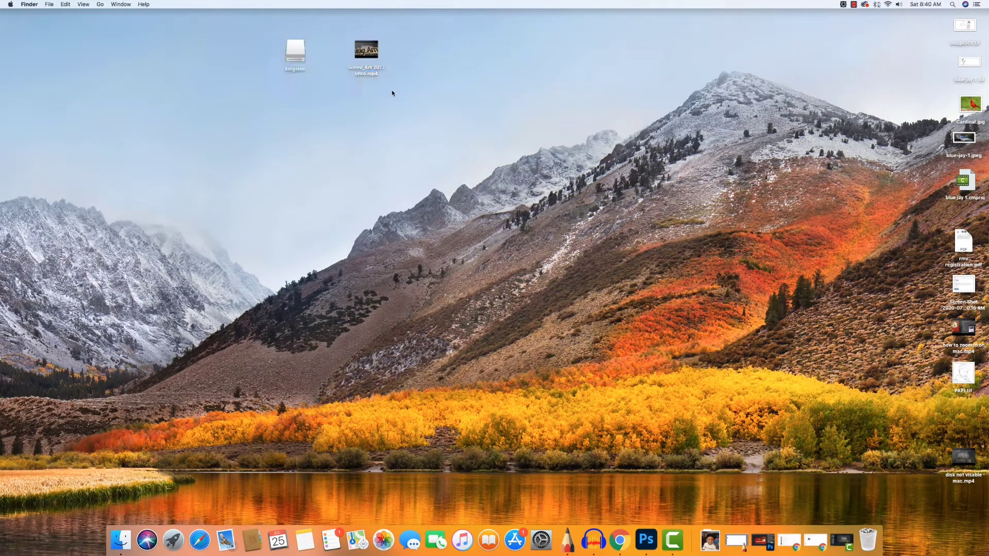
Step: Open Simeo_Art 2017 Intro.mp4 in QuickTime Player, preview several seconds of it, and close the video
{"action": "right_click", "coordinate": [361, 56]}
{"action": "mouse_move", "coordinate": [391, 66]}
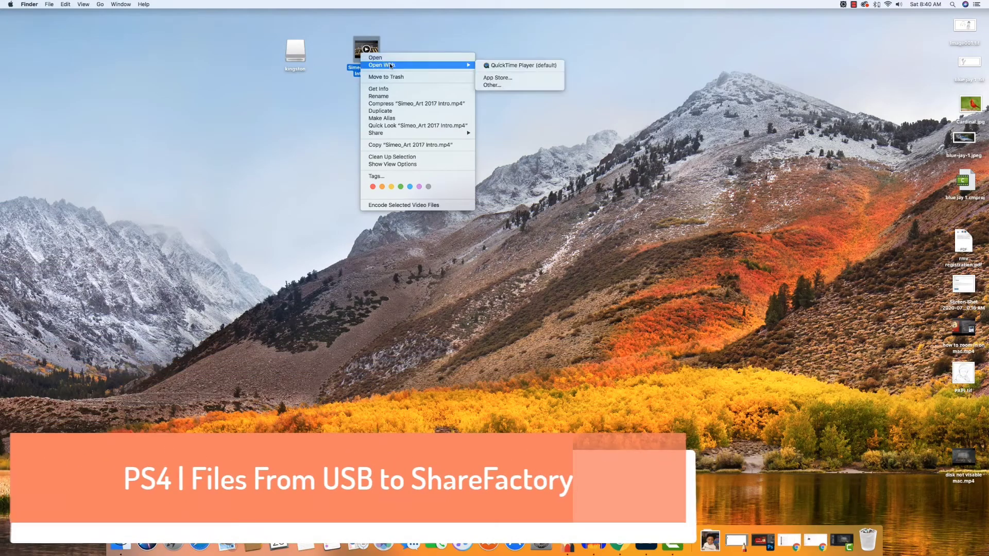
{"action": "left_click", "coordinate": [512, 66]}
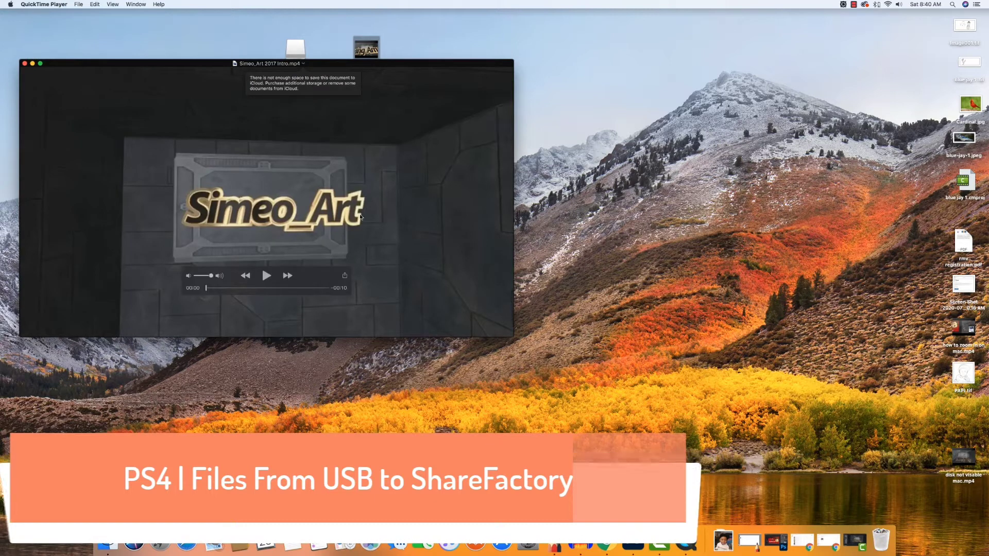
{"action": "left_click", "coordinate": [267, 277]}
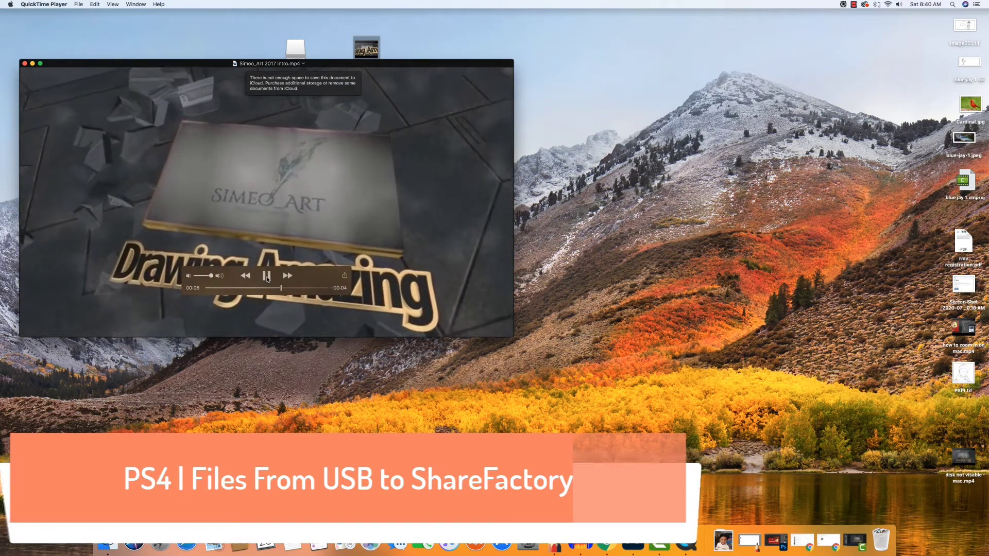
{"action": "left_click", "coordinate": [266, 277]}
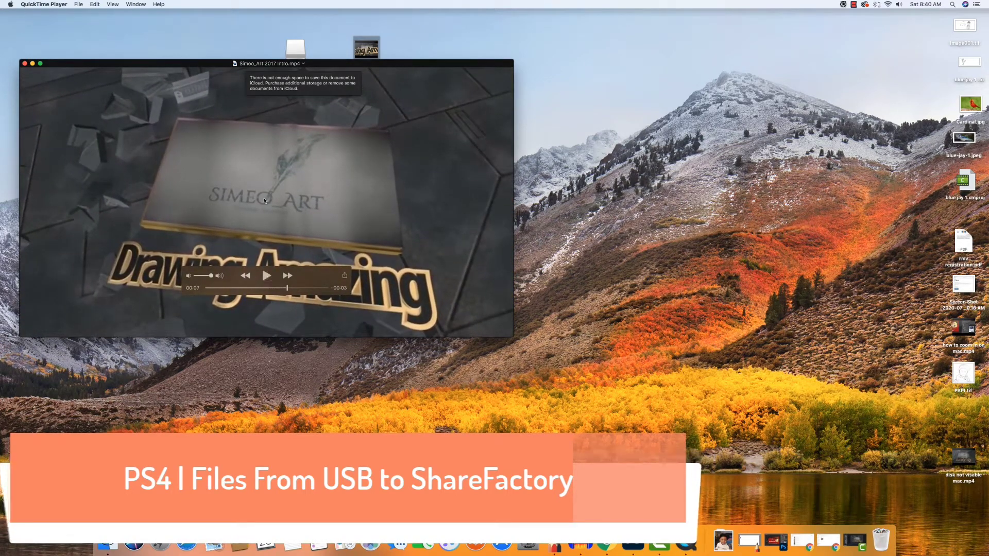
{"action": "left_click", "coordinate": [24, 63]}
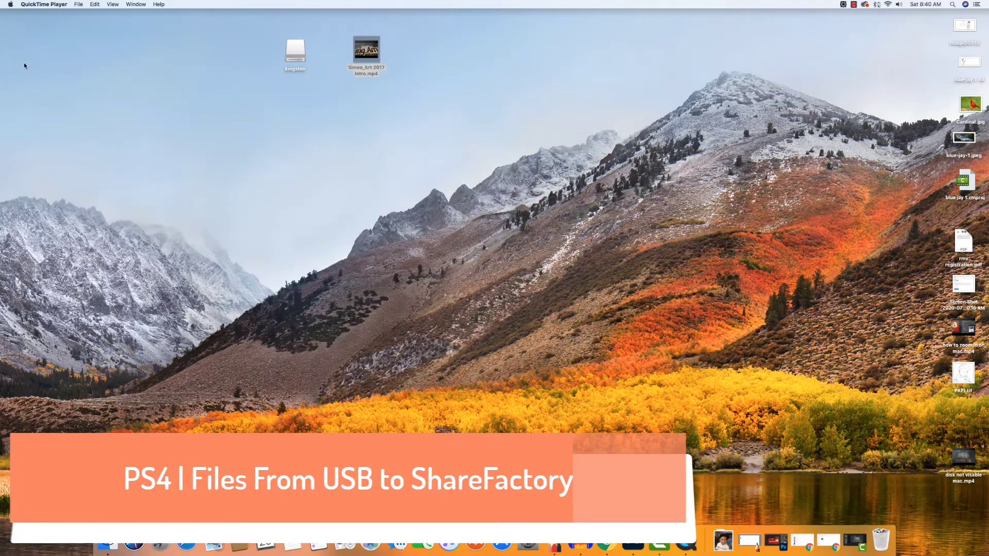
Step: Move the kingston drive to the other side of the intro video on the desktop and open the drive
{"action": "left_click", "coordinate": [443, 96]}
{"action": "left_click_drag", "start_coordinate": [301, 58], "coordinate": [453, 59]}
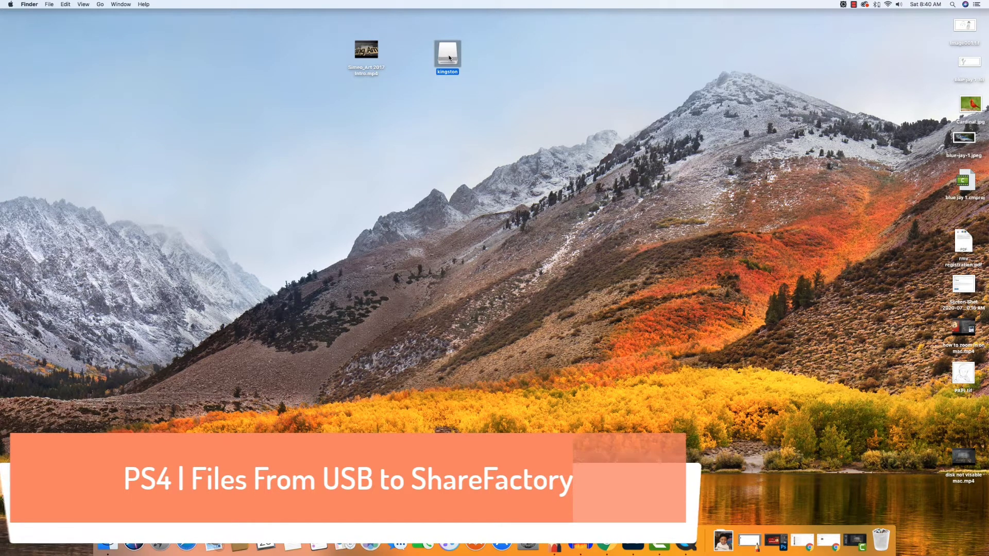
{"action": "double_click", "coordinate": [449, 58]}
{"action": "left_click_drag", "start_coordinate": [404, 101], "coordinate": [405, 89]}
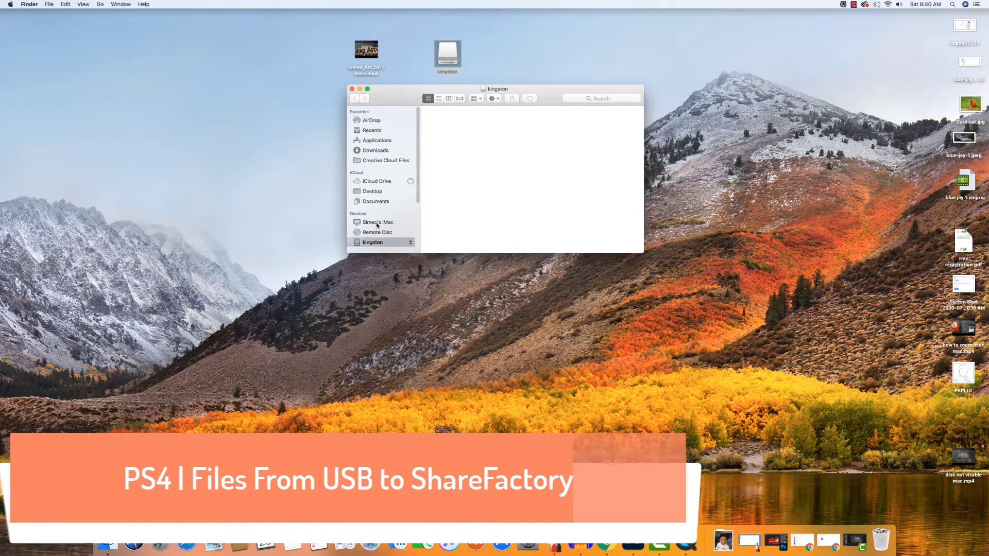
Step: Create a new folder on the kingston drive and name it PS4
{"action": "right_click", "coordinate": [473, 140]}
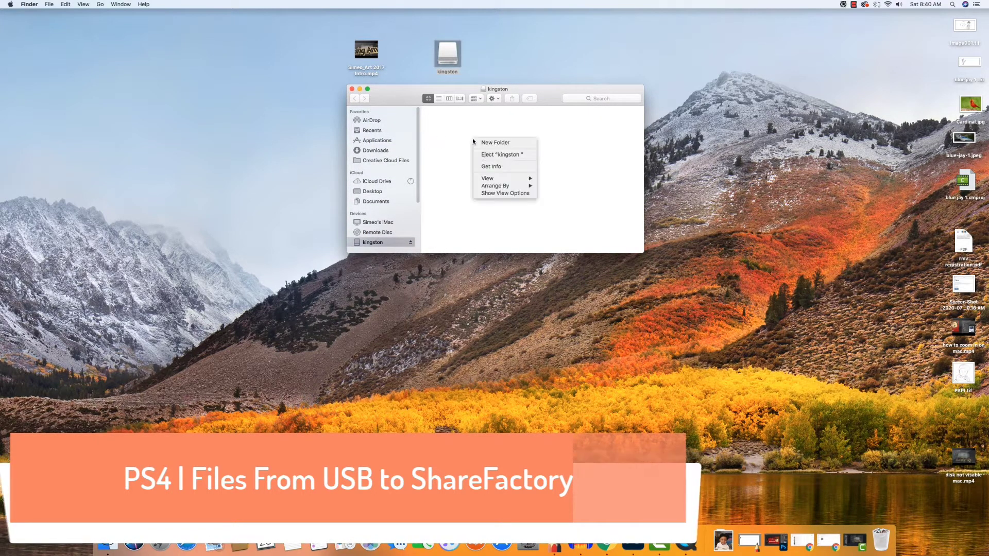
{"action": "left_click", "coordinate": [483, 143]}
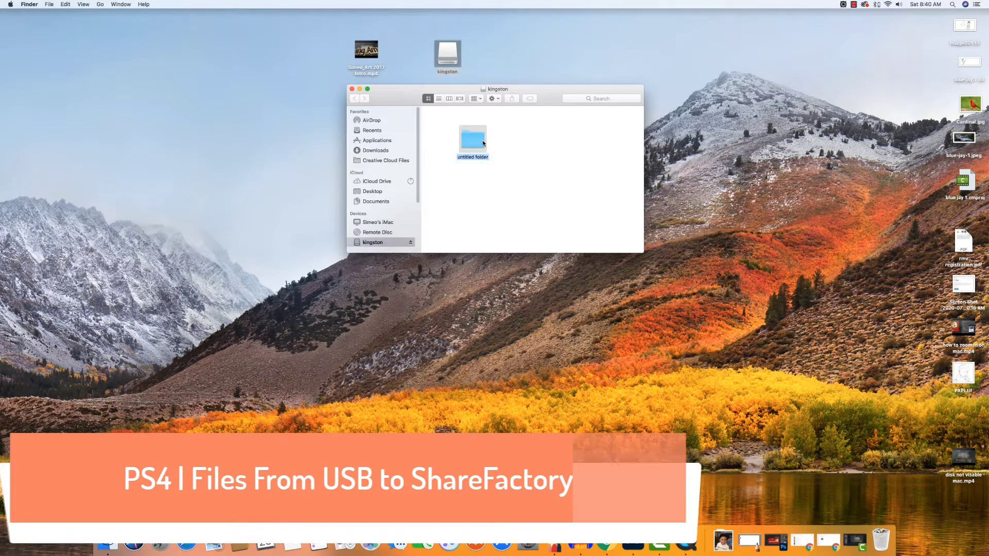
{"action": "left_click_drag", "start_coordinate": [472, 138], "coordinate": [453, 127]}
{"action": "right_click", "coordinate": [453, 148]}
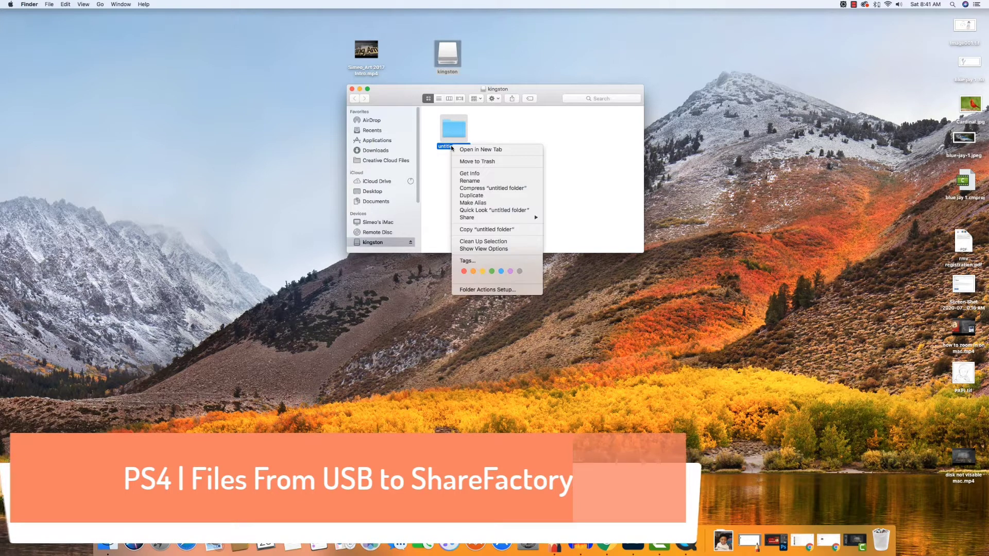
{"action": "left_click", "coordinate": [480, 182]}
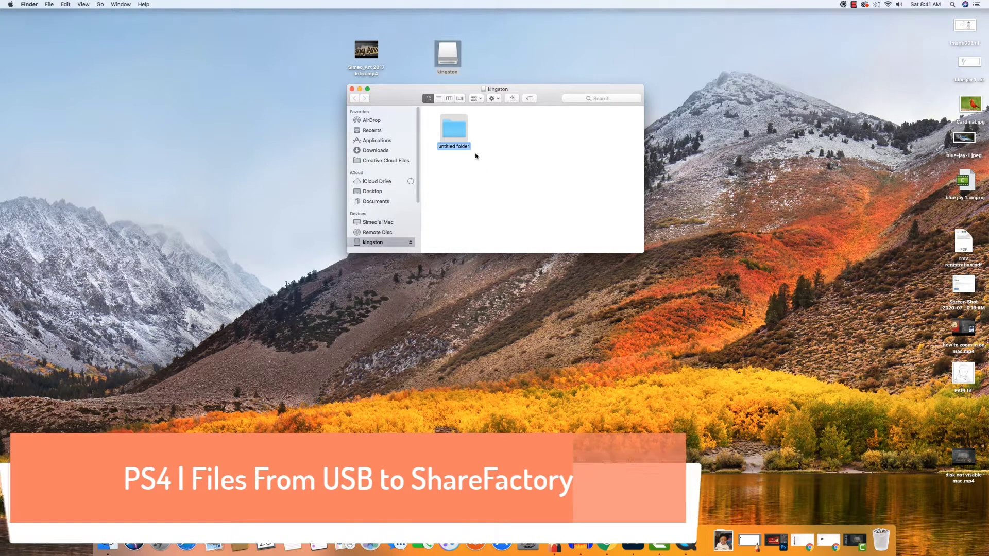
{"action": "type", "text": "PS4"}
{"action": "key", "text": "Return"}
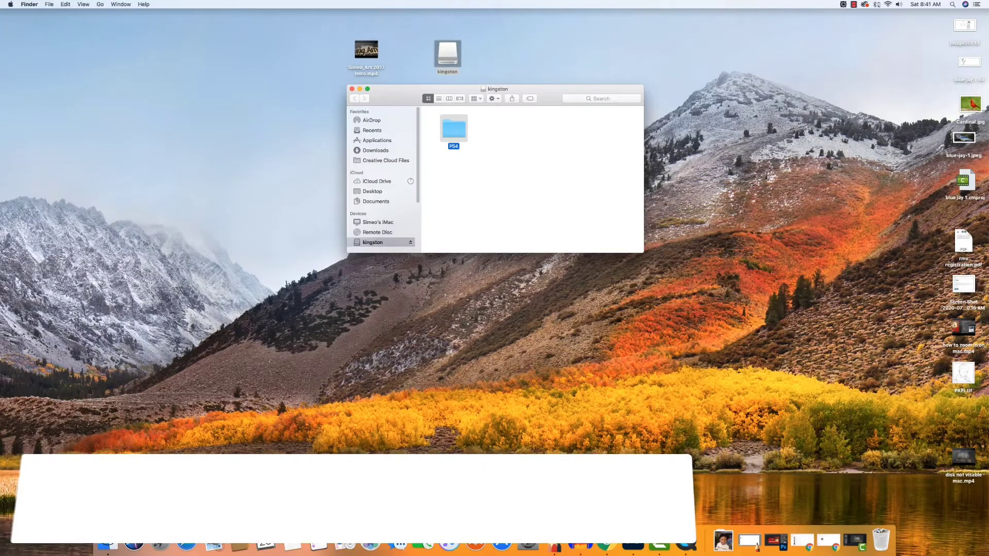
{"action": "left_click", "coordinate": [491, 160]}
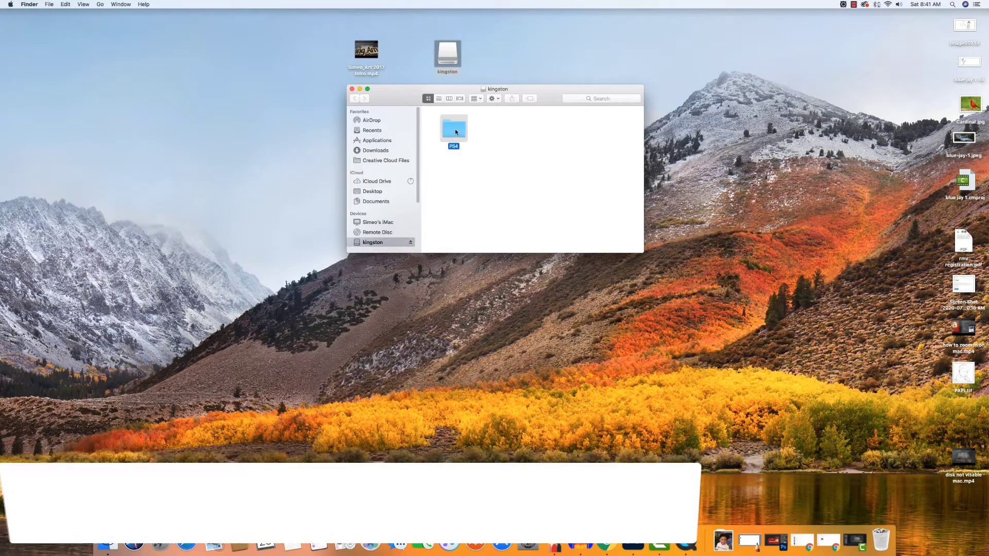
Step: Create a folder named SHAREFACTORY inside the PS4 folder
{"action": "double_click", "coordinate": [455, 129]}
{"action": "right_click", "coordinate": [455, 141]}
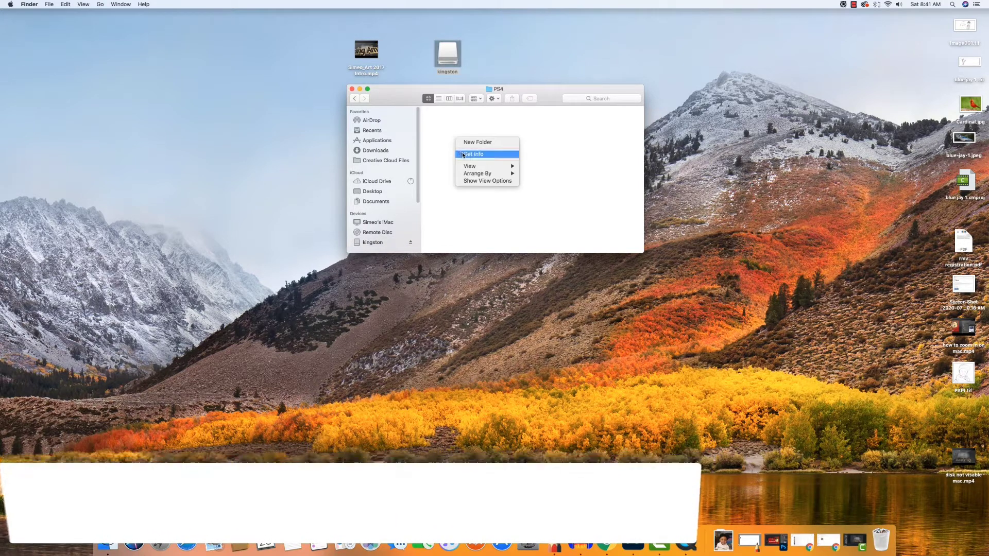
{"action": "left_click", "coordinate": [473, 142]}
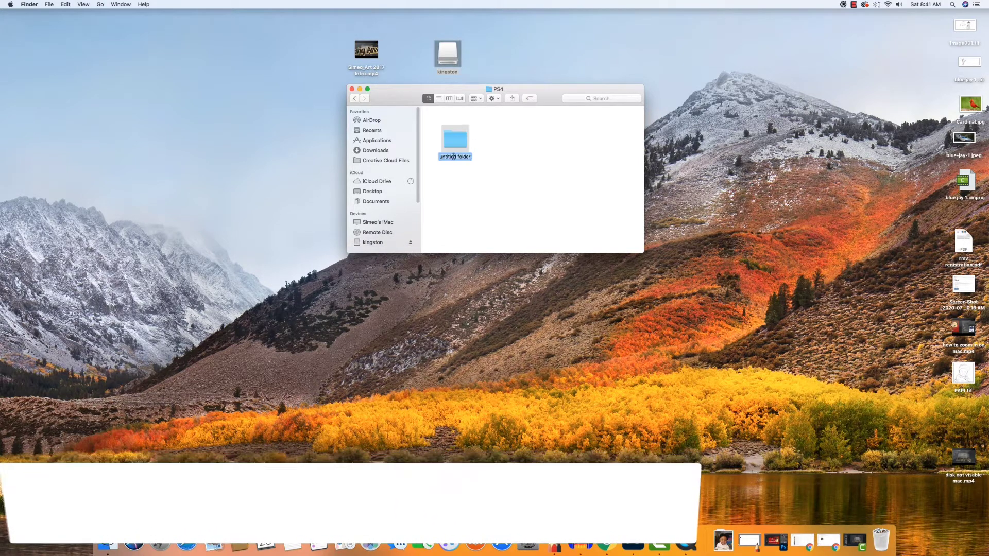
{"action": "right_click", "coordinate": [454, 155]}
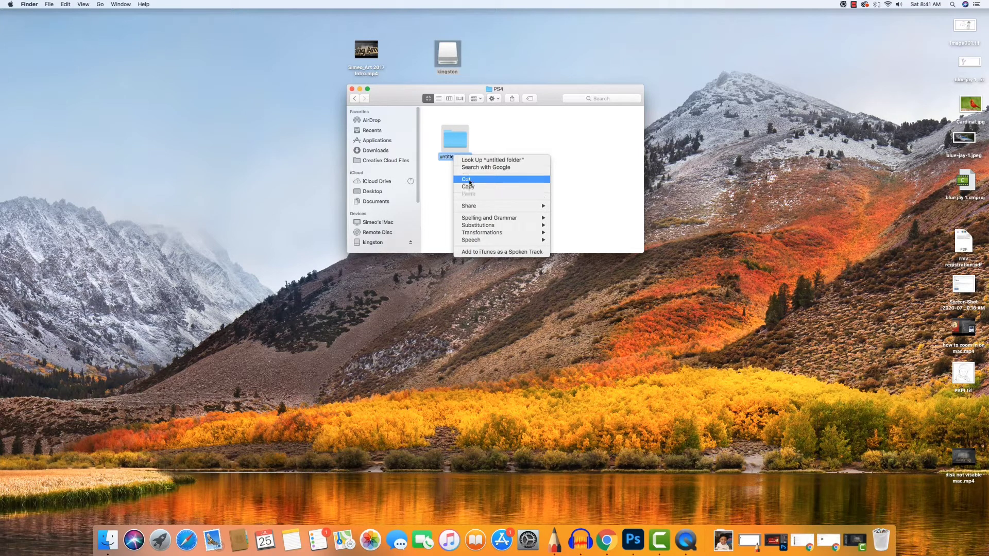
{"action": "left_click", "coordinate": [498, 146]}
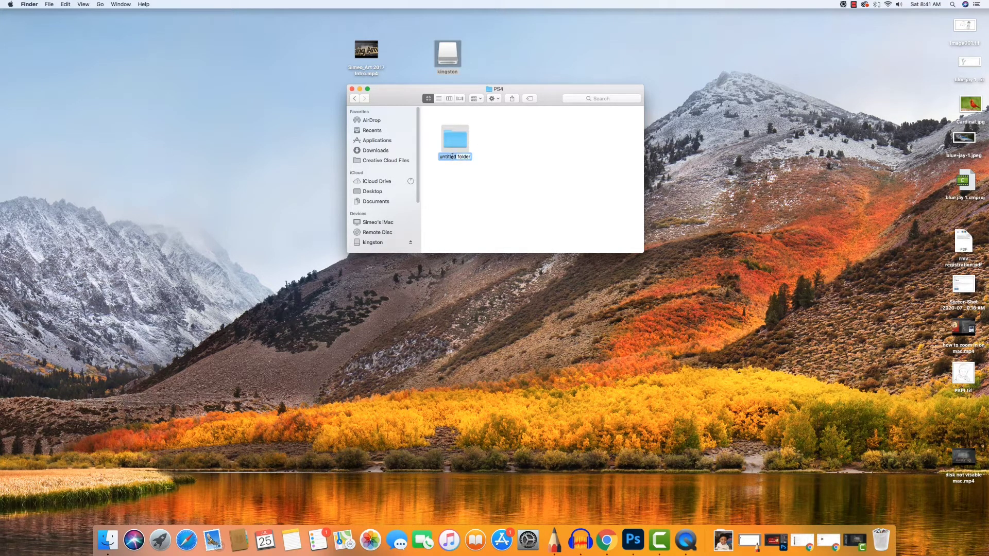
{"action": "left_click", "coordinate": [468, 156]}
{"action": "left_click_drag", "start_coordinate": [470, 156], "coordinate": [434, 156]}
{"action": "type", "text": "SHAREFACTORY"}
{"action": "key", "text": "Return"}
{"action": "left_click", "coordinate": [505, 172]}
Step: Create a folder named VIDEO inside the SHAREFACTORY folder
{"action": "double_click", "coordinate": [456, 140]}
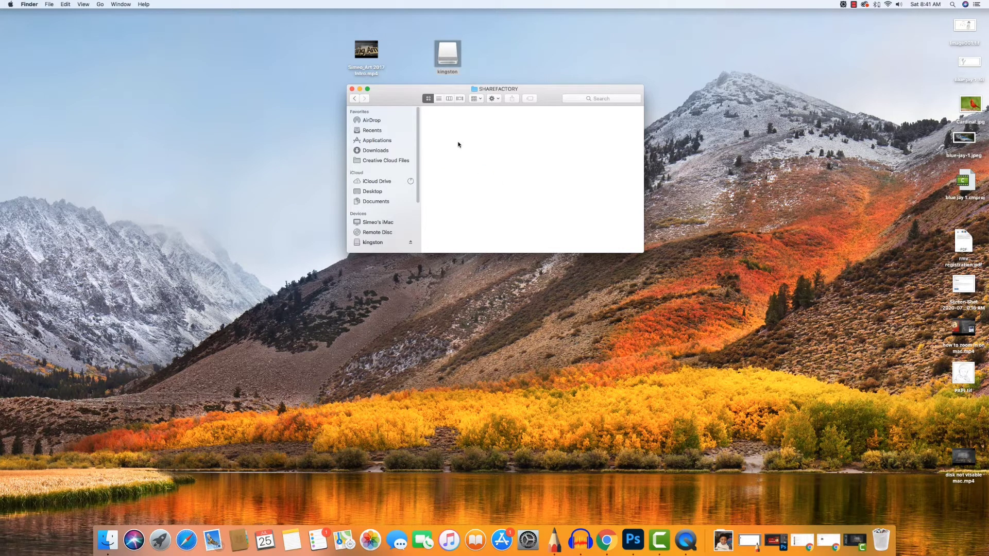
{"action": "right_click", "coordinate": [458, 142]}
{"action": "left_click", "coordinate": [467, 147]}
{"action": "type", "text": "VIDEO"}
{"action": "key", "text": "Return"}
{"action": "left_click", "coordinate": [517, 170]}
Step: Copy Simeo_Art 2017 Intro.mp4 from the desktop into the VIDEO folder and position the copy near the folder's upper corner
{"action": "double_click", "coordinate": [460, 146]}
{"action": "left_click", "coordinate": [360, 51]}
{"action": "left_click_drag", "start_coordinate": [360, 50], "coordinate": [449, 141]}
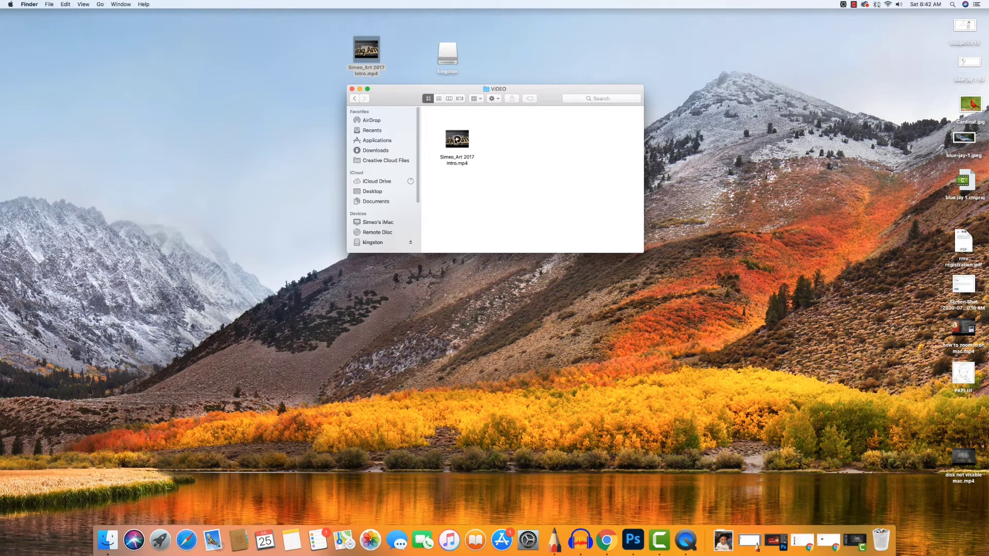
{"action": "left_click_drag", "start_coordinate": [451, 142], "coordinate": [442, 129]}
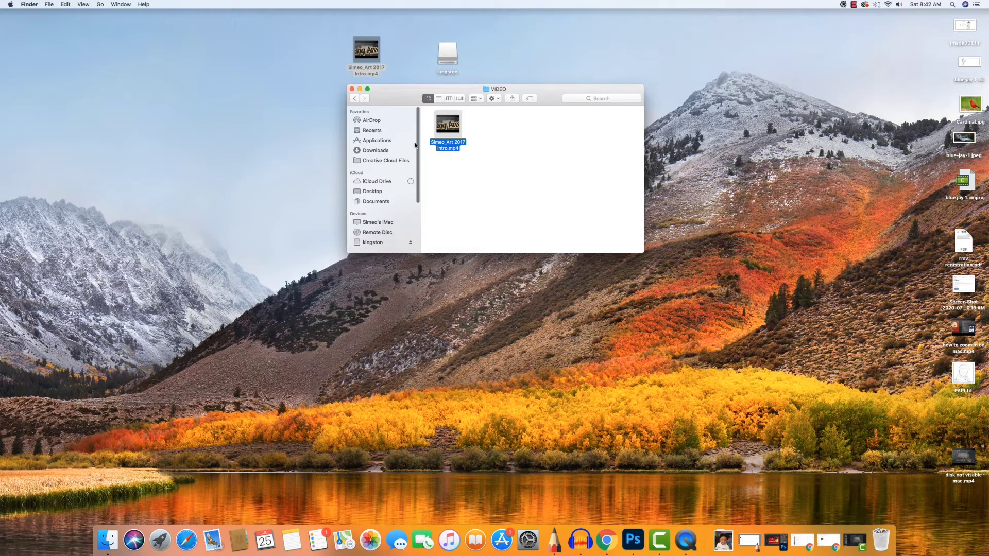
Step: Close the VIDEO folder window and eject the kingston drive
{"action": "left_click", "coordinate": [351, 90]}
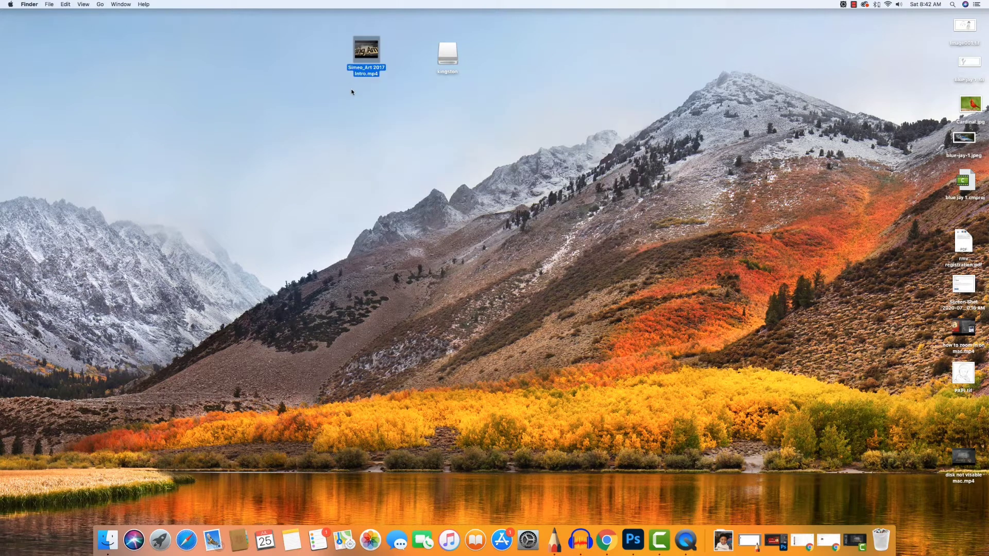
{"action": "left_click_drag", "start_coordinate": [446, 53], "coordinate": [884, 540]}
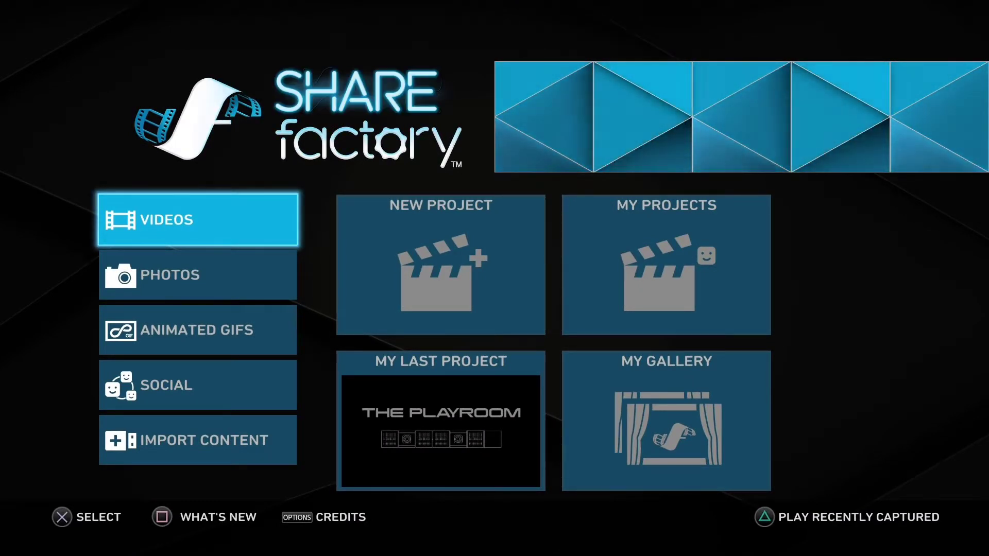
Step: Switch to SHAREfactory on the PS4 and open Import Videos within Import Content
{"action": "key", "text": "Down"}
{"action": "key", "text": "Down"}
{"action": "key", "text": "Down"}
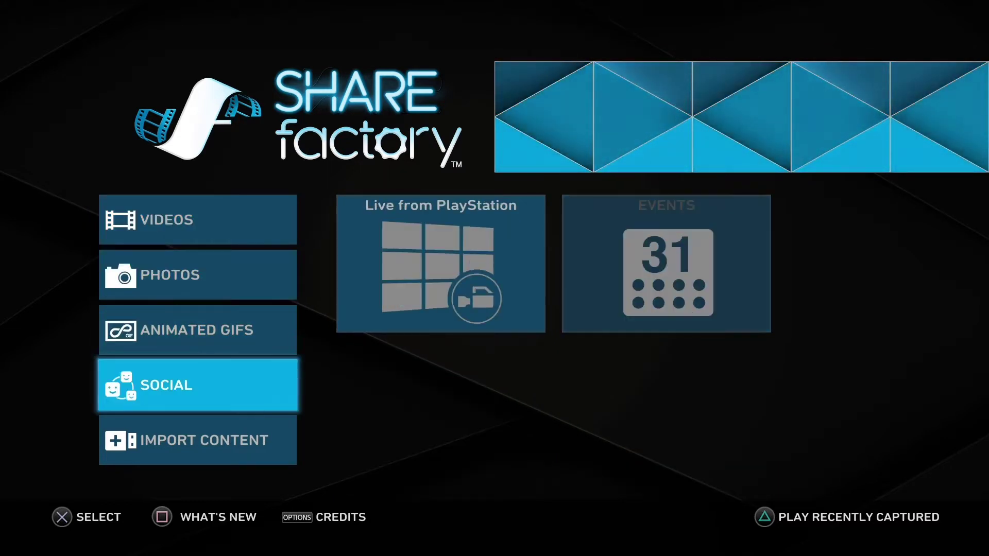
{"action": "key", "text": "Down"}
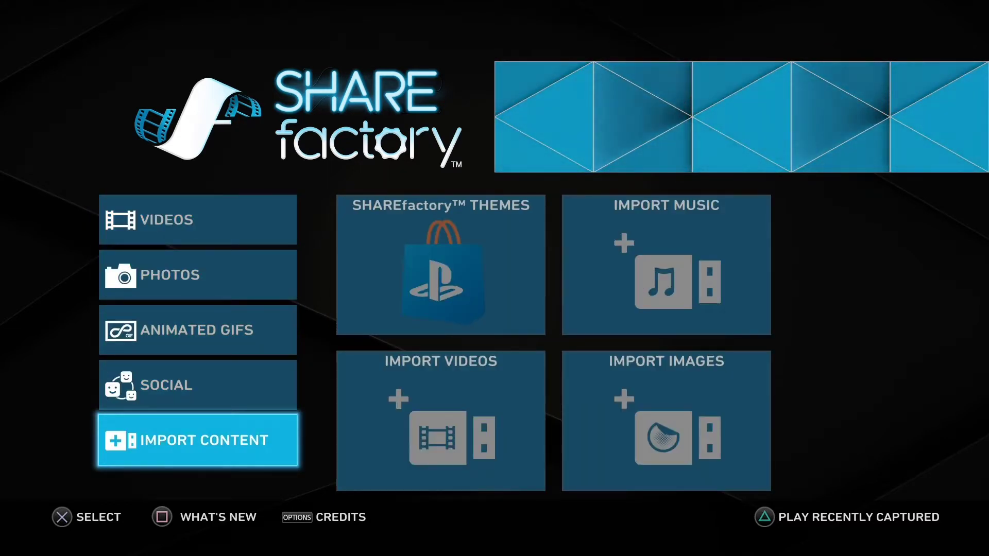
{"action": "key", "text": "Right"}
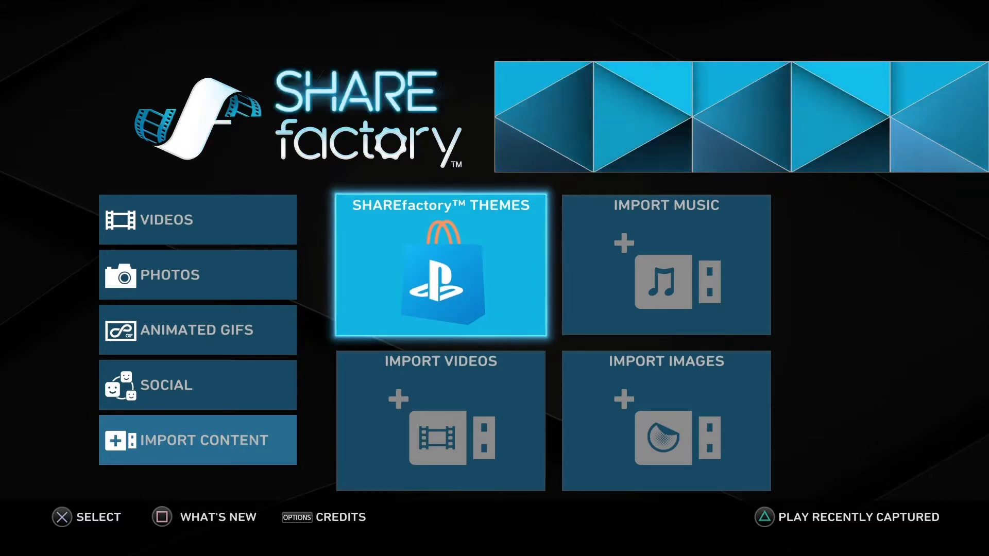
{"action": "key", "text": "Right"}
{"action": "key", "text": "Left"}
{"action": "key", "text": "Down"}
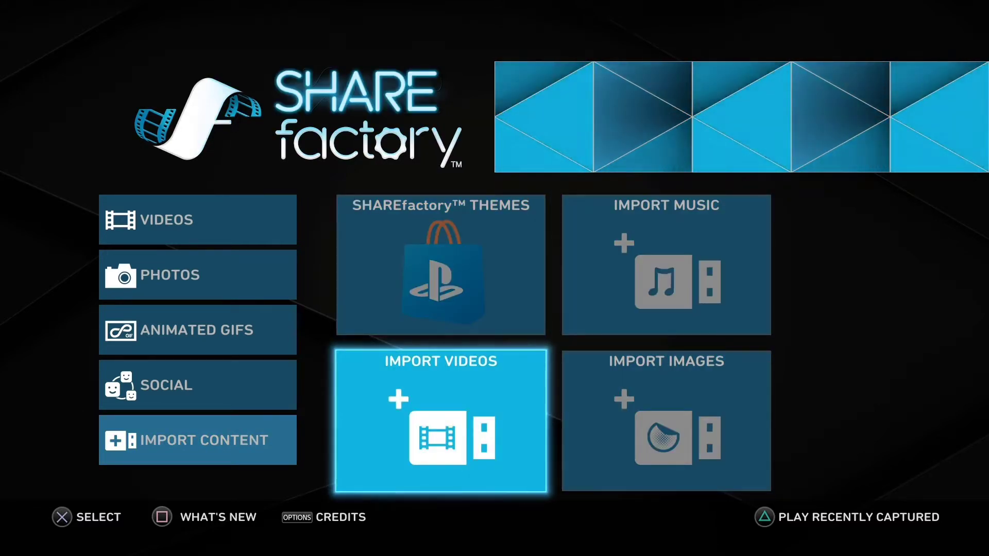
{"action": "key", "text": "Return"}
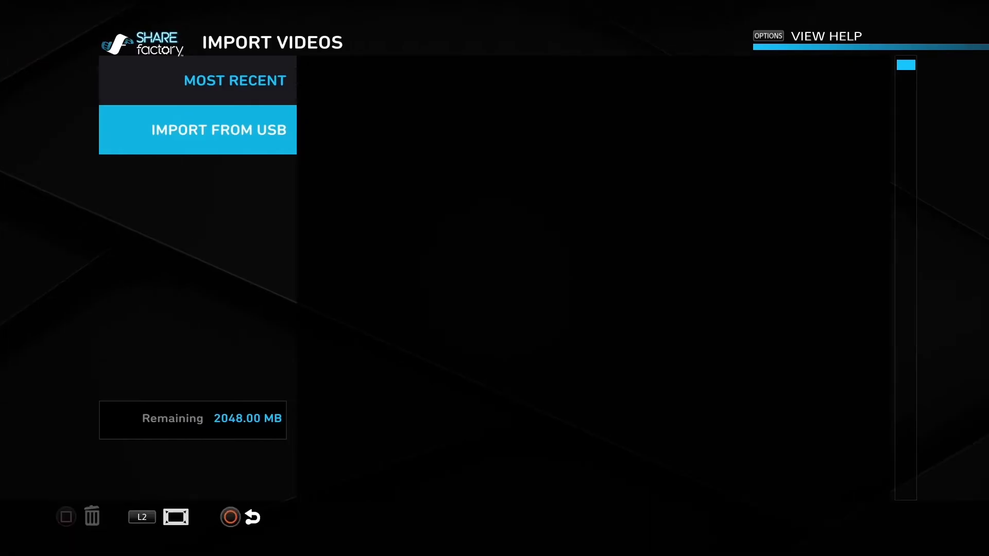
Step: Try to import videos from the USB drive
{"action": "key", "text": "Up"}
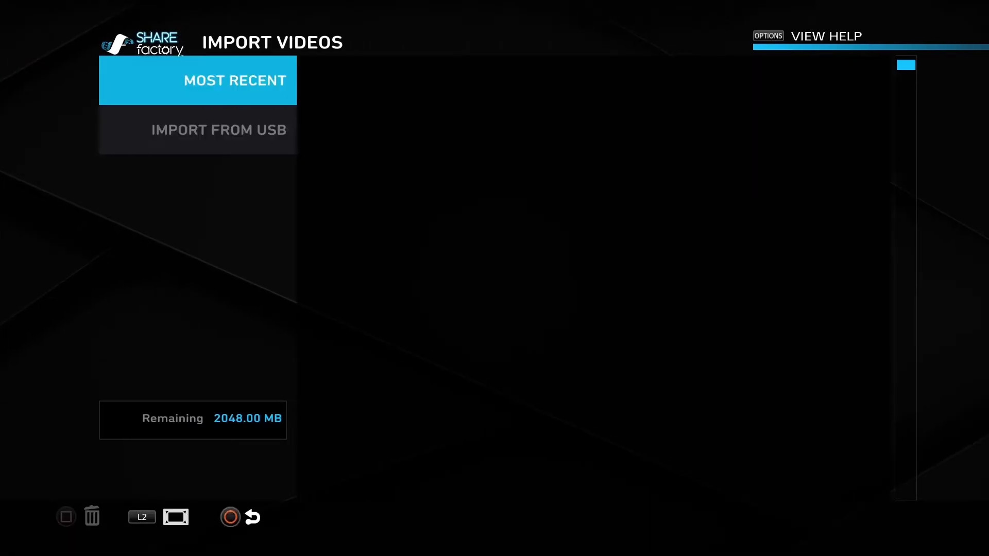
{"action": "key", "text": "Down"}
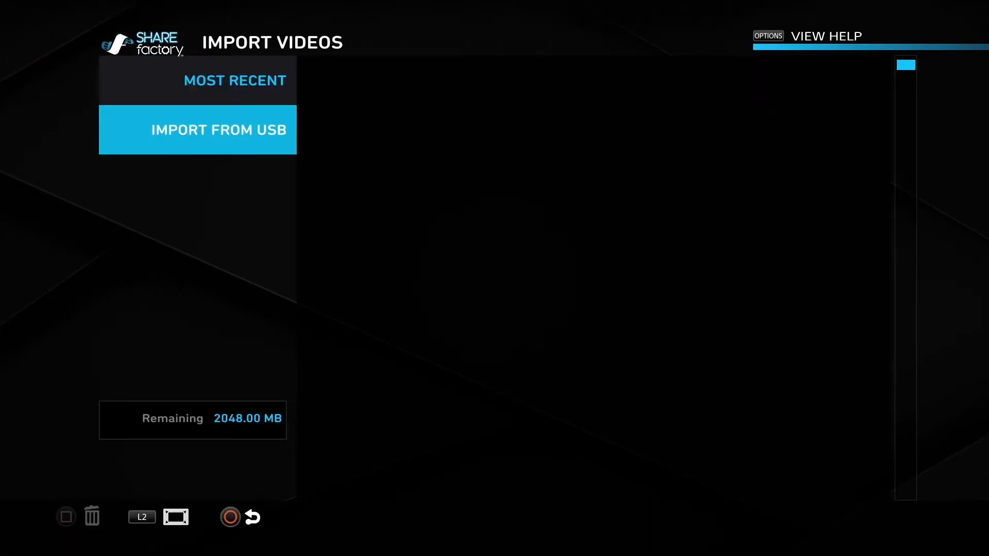
{"action": "key", "text": "Return"}
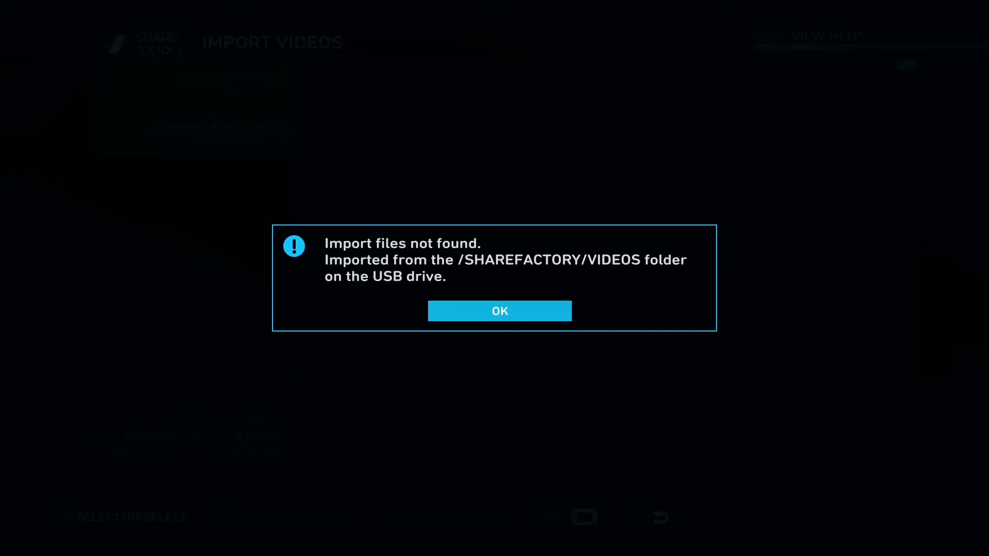
{"action": "key", "text": "Return"}
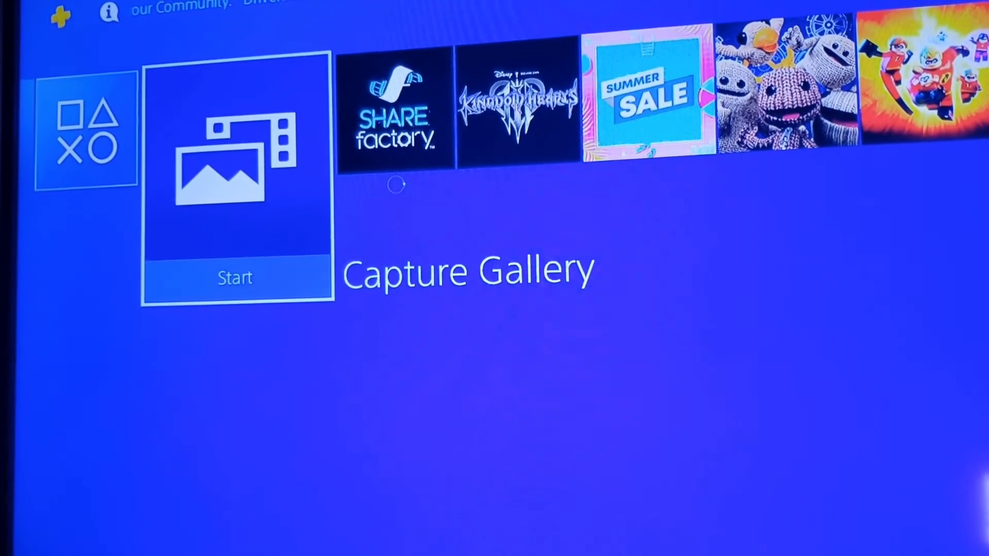
Step: Open the PS4 Capture Gallery and enter its SHAREfactory folder
{"action": "key", "text": "Return"}
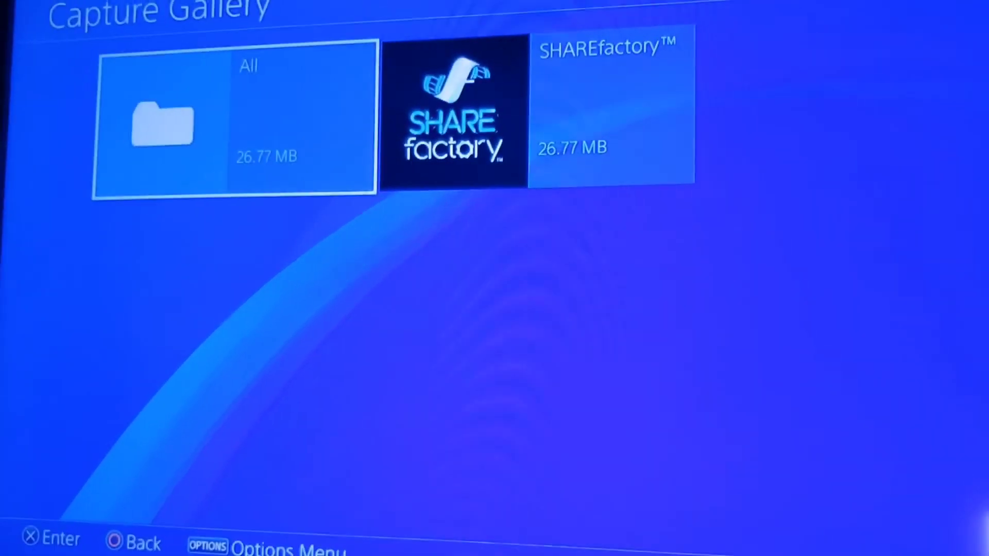
{"action": "key", "text": "Right"}
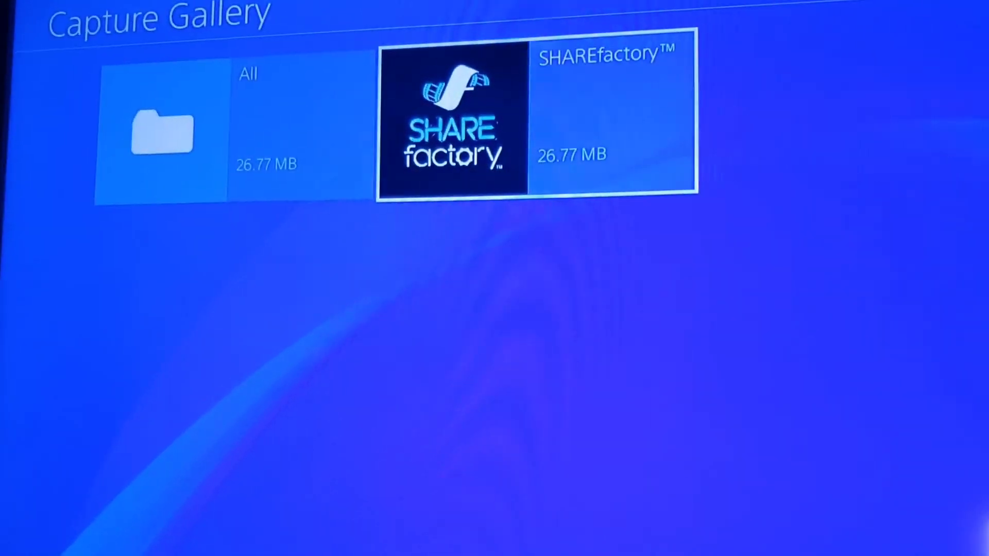
{"action": "key", "text": "Return"}
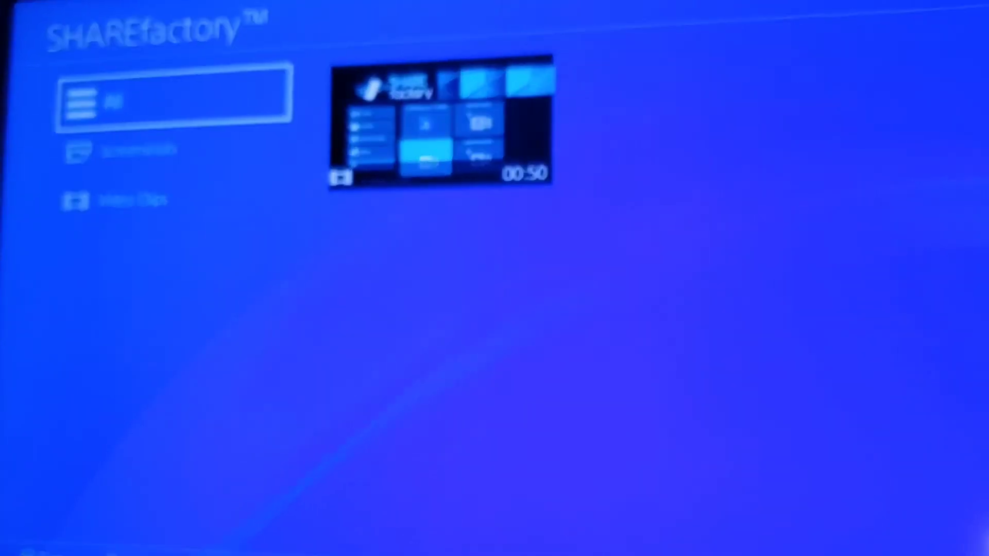
Step: Copy the 50-second video clip in the SHAREfactory capture folder to the USB storage device
{"action": "key", "text": "Right"}
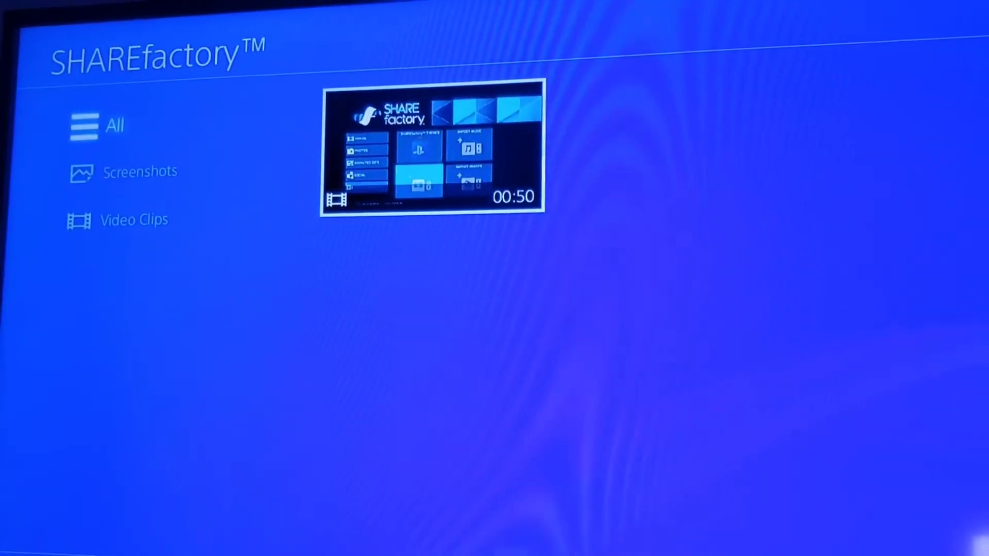
{"action": "key", "text": "Menu"}
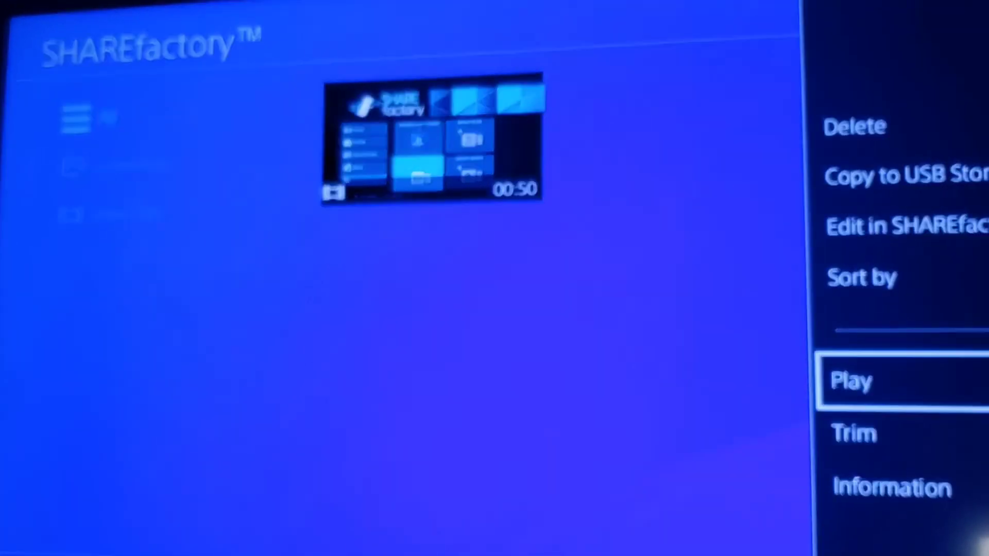
{"action": "key", "text": "Up"}
{"action": "key", "text": "Up"}
{"action": "key", "text": "Up"}
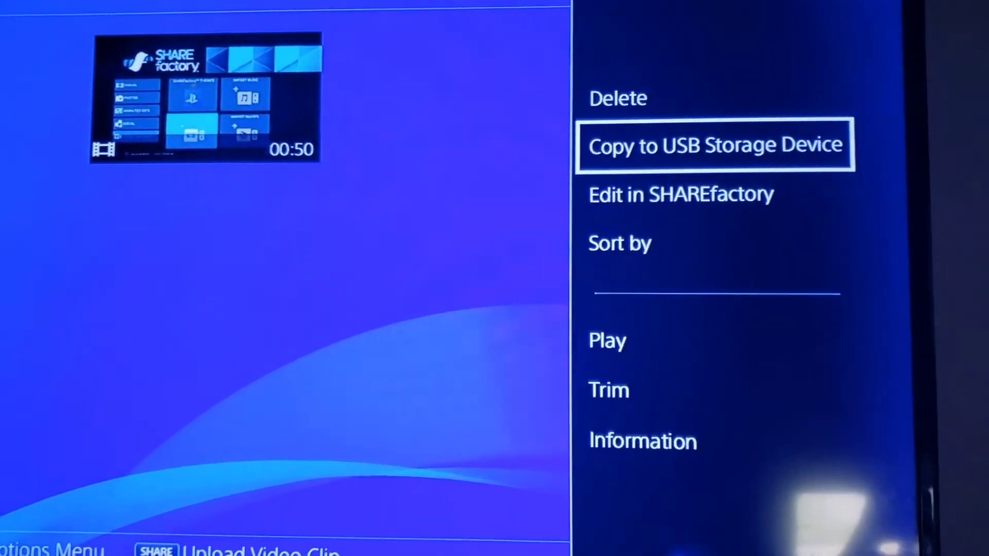
{"action": "key", "text": "Return"}
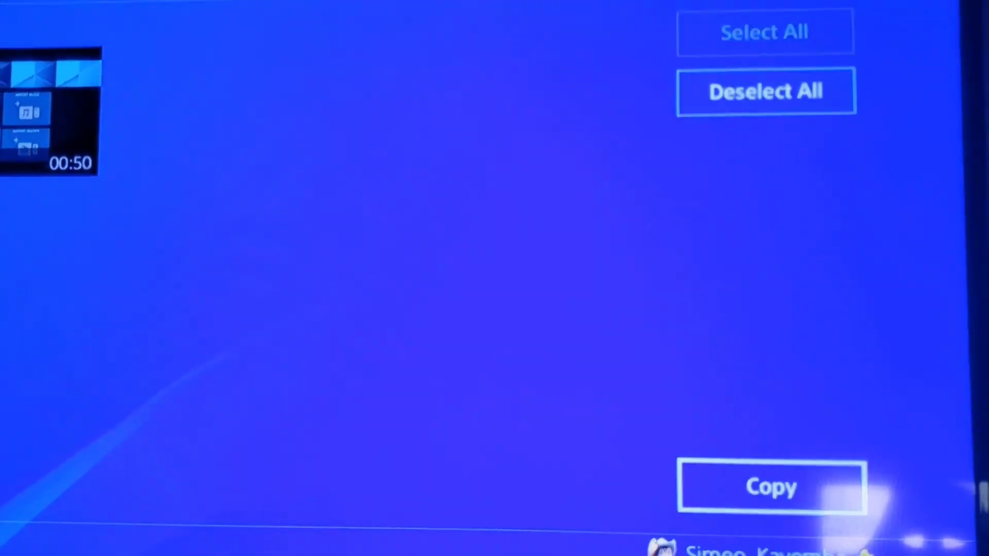
{"action": "key", "text": "Return"}
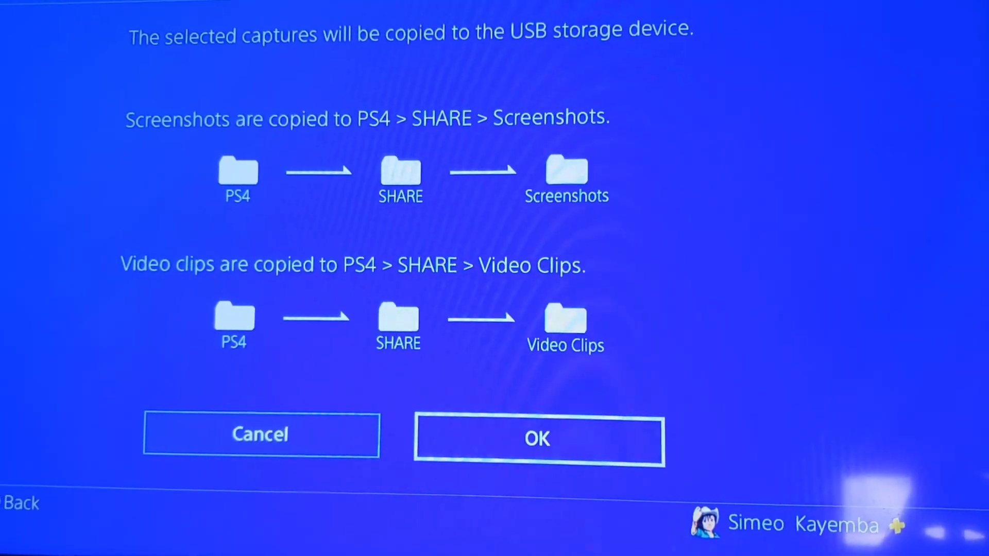
{"action": "key", "text": "Return"}
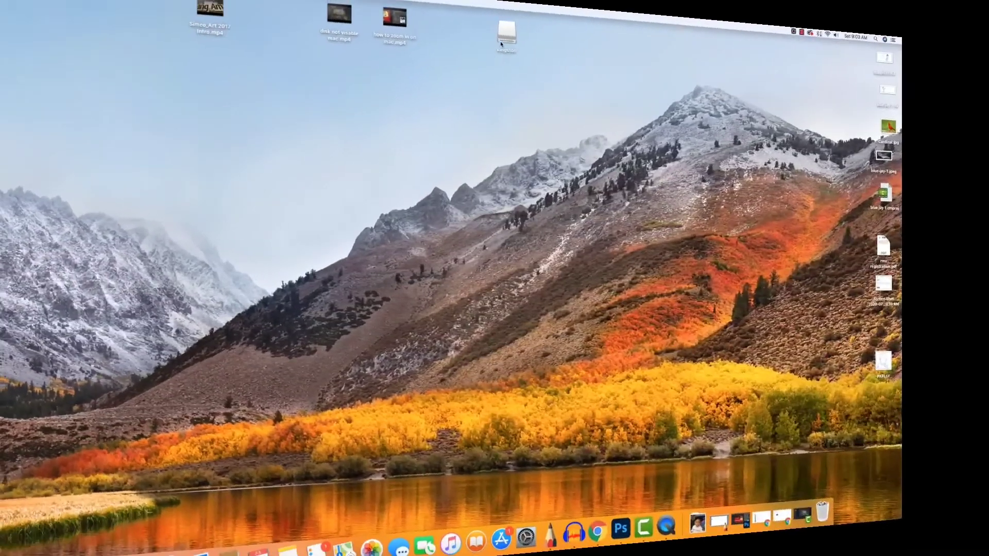
Step: Switch to Finder on the Mac and open the kingston drive's PS4 > SHARE > Video Clips > SHAREfactory™ folder
{"action": "left_click_drag", "start_coordinate": [500, 44], "coordinate": [500, 53]}
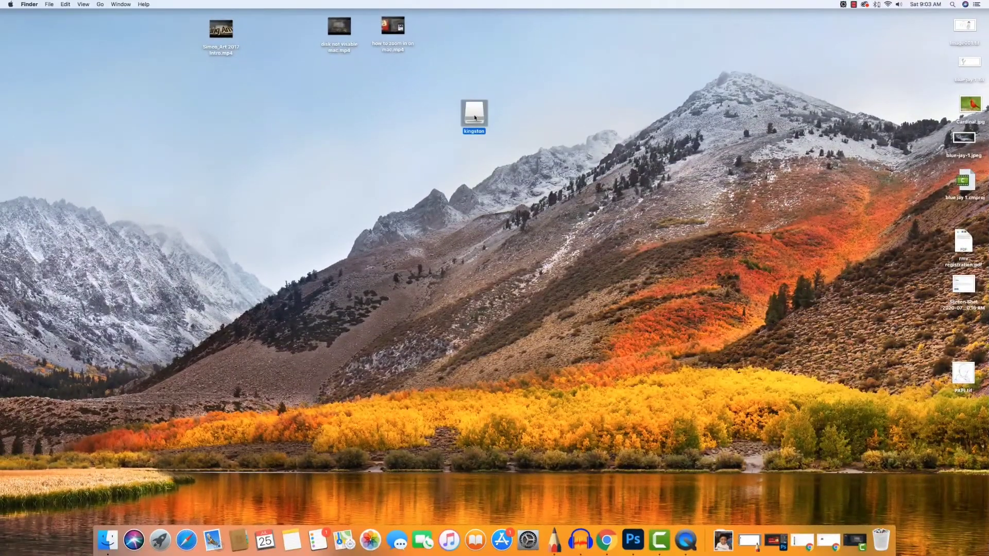
{"action": "double_click", "coordinate": [474, 116]}
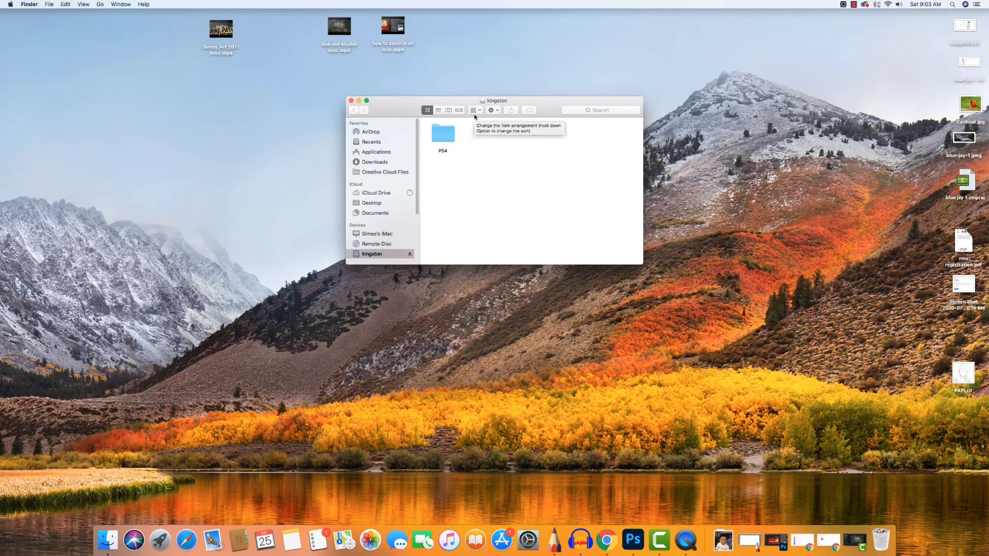
{"action": "left_click_drag", "start_coordinate": [396, 103], "coordinate": [401, 97]}
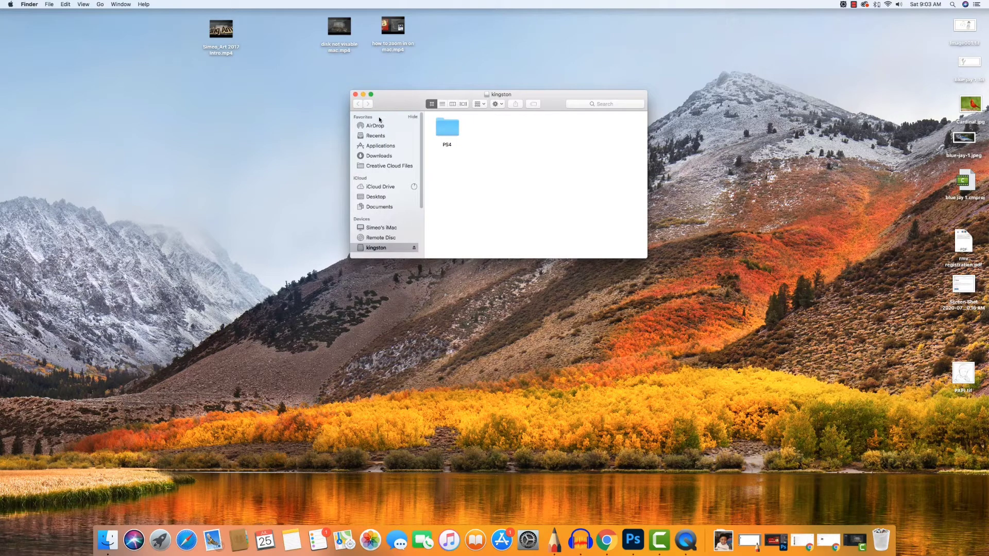
{"action": "double_click", "coordinate": [450, 129]}
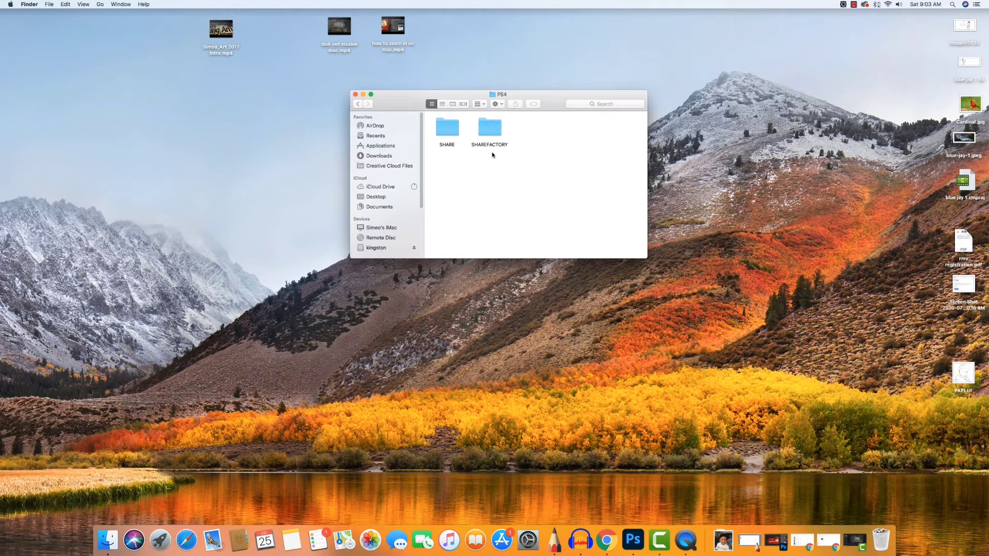
{"action": "double_click", "coordinate": [493, 134]}
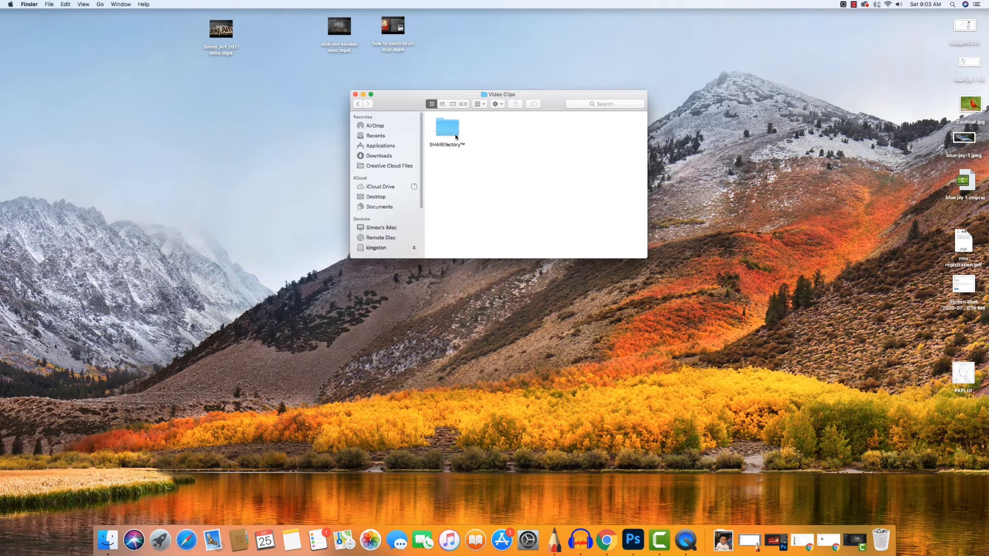
{"action": "double_click", "coordinate": [453, 132]}
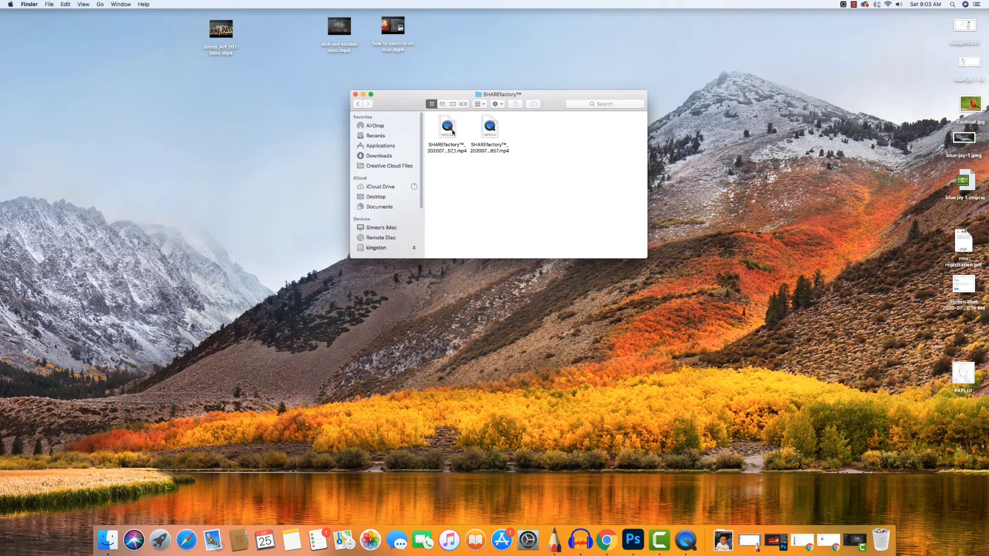
Step: Move the duplicate clip SHAREfactory™_20200725085657.mp4 to the Trash
{"action": "left_click_drag", "start_coordinate": [461, 159], "coordinate": [451, 142]}
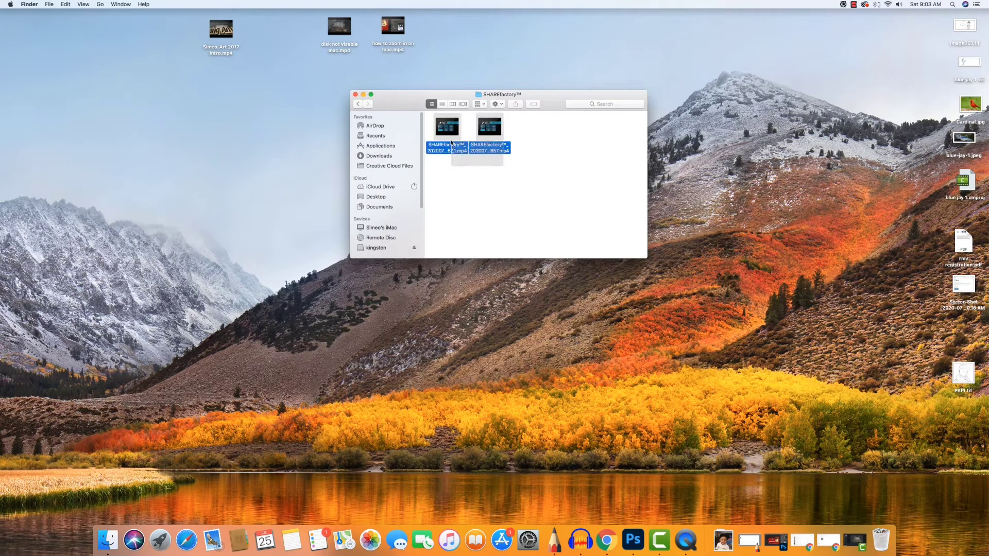
{"action": "right_click", "coordinate": [489, 137]}
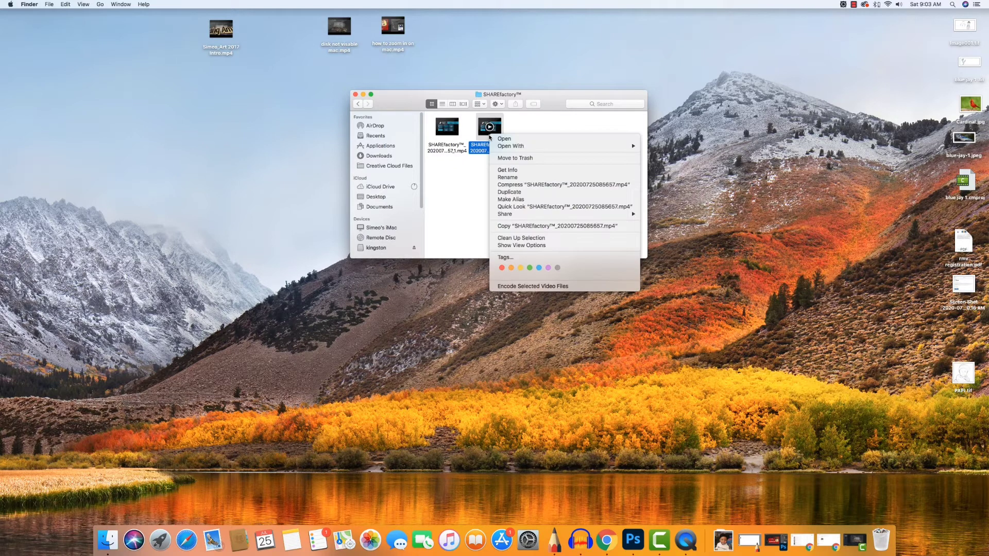
{"action": "left_click", "coordinate": [531, 160]}
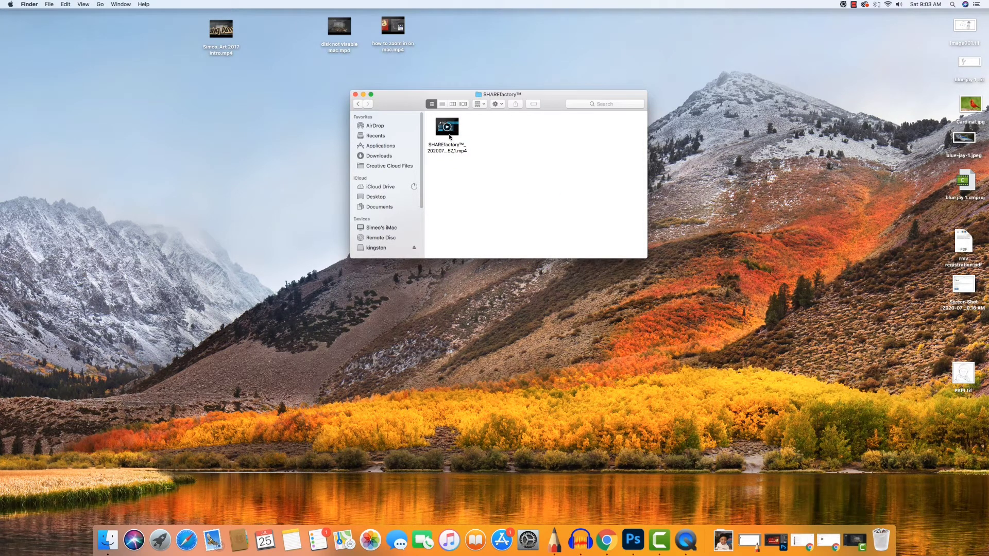
{"action": "right_click", "coordinate": [448, 129]}
{"action": "mouse_move", "coordinate": [476, 139]}
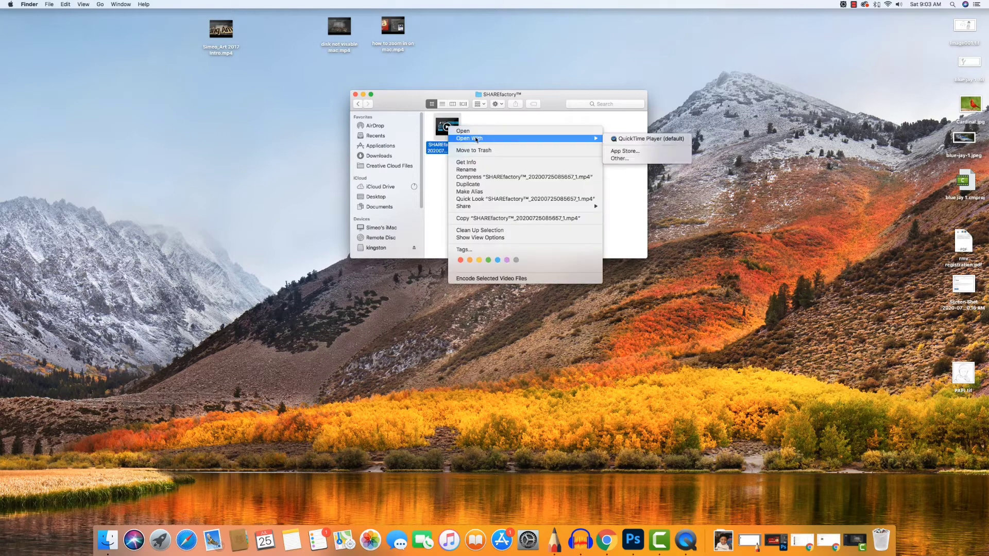
{"action": "left_click", "coordinate": [627, 139]}
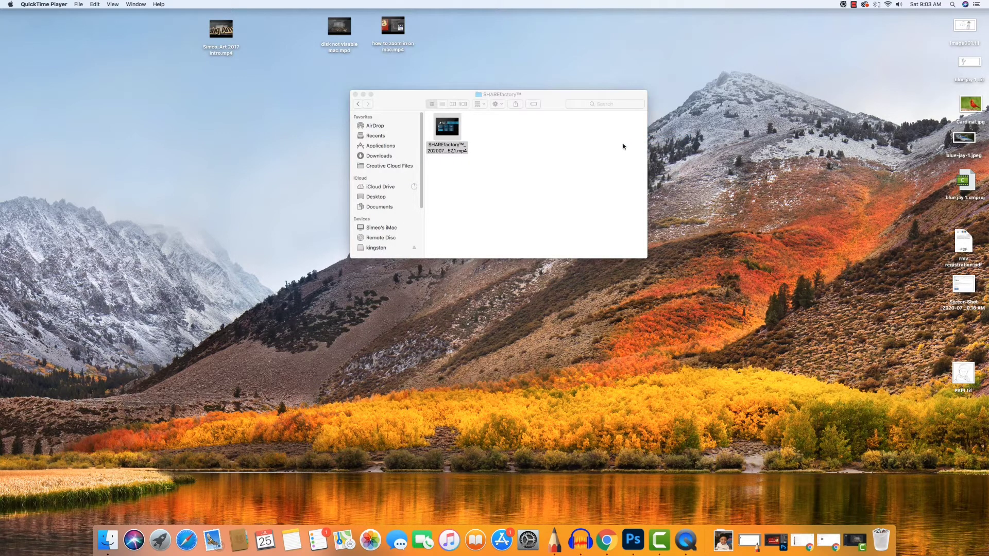
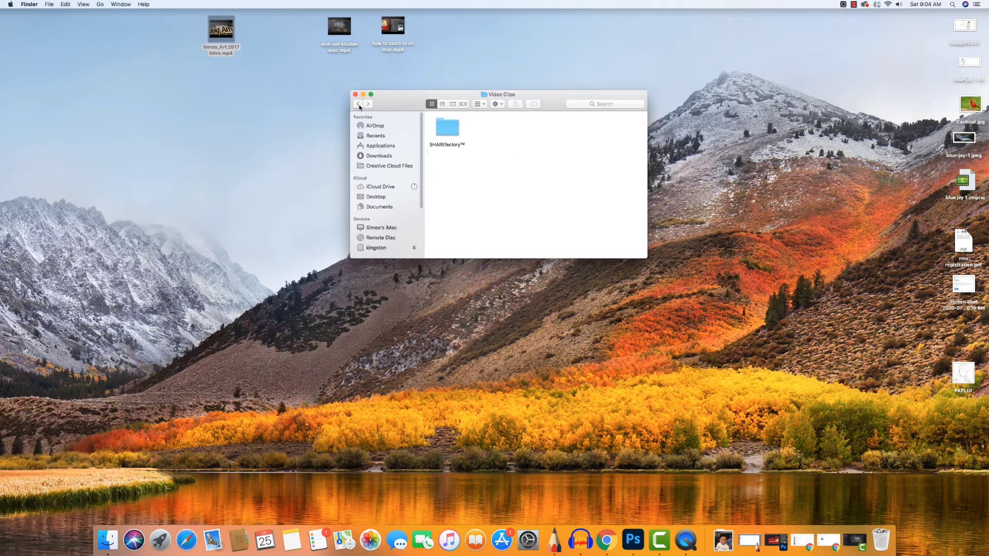
Step: Go back to the root of the kingston drive and retrace PS4 > SHARE > Video Clips > SHAREfactory™
{"action": "left_click", "coordinate": [358, 104]}
{"action": "left_click", "coordinate": [360, 104]}
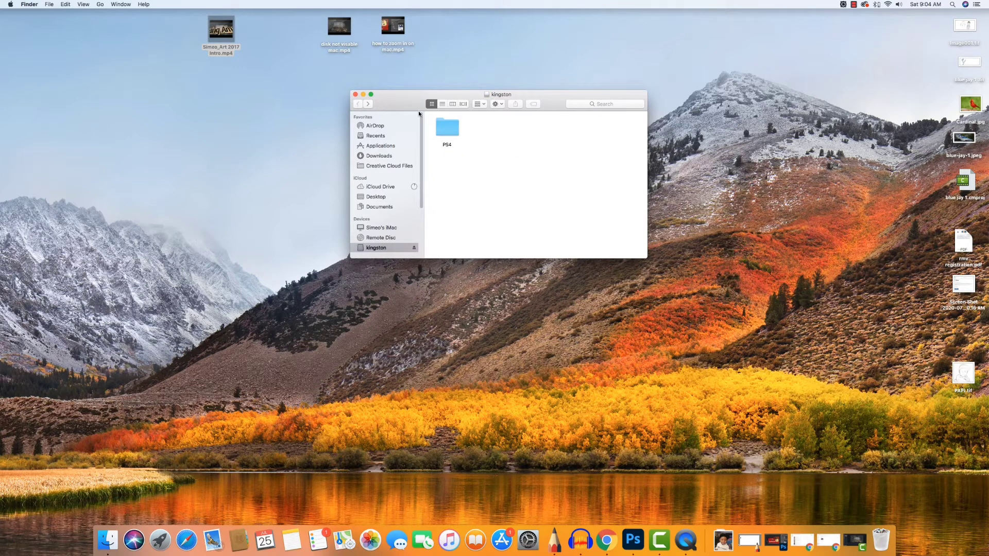
{"action": "double_click", "coordinate": [448, 128]}
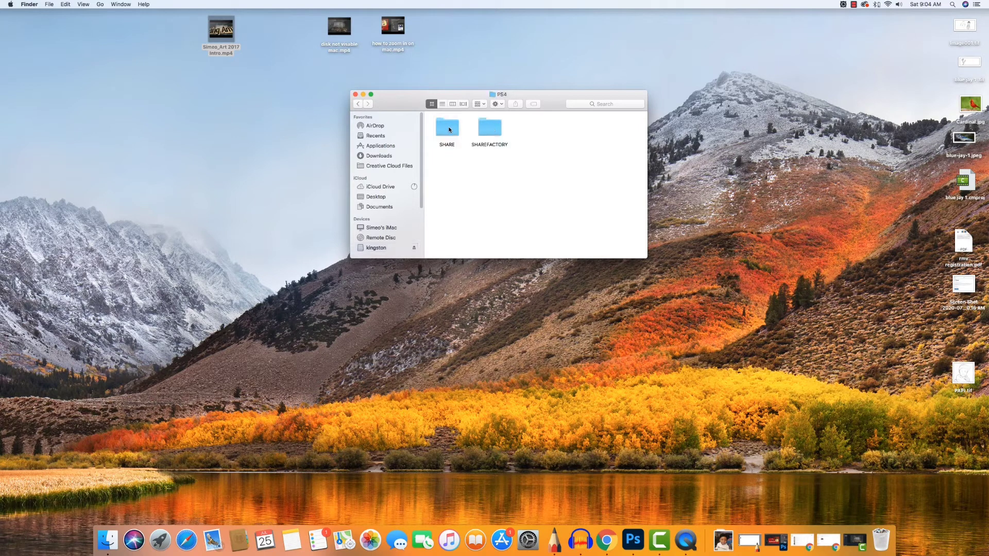
{"action": "double_click", "coordinate": [448, 128]}
{"action": "double_click", "coordinate": [449, 128]}
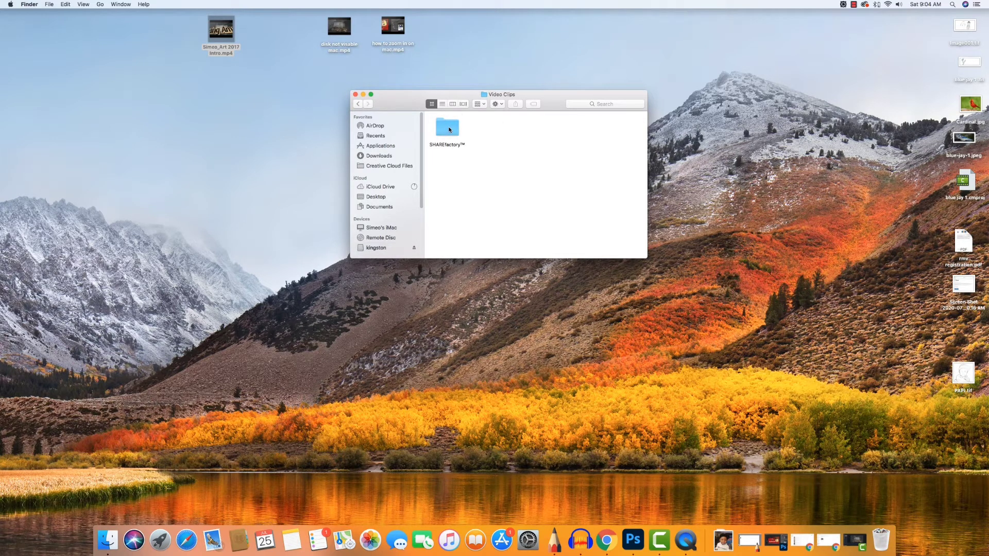
{"action": "double_click", "coordinate": [449, 129]}
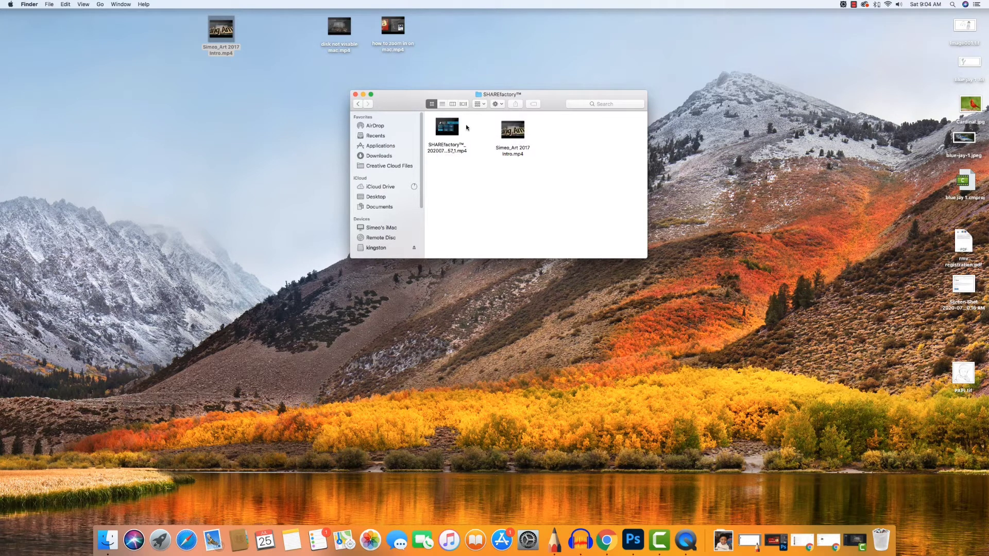
Step: Copy the 2017 Intro MP4 from the desktop into the drive's SHARE > Video Clips folder and open that folder
{"action": "left_click", "coordinate": [357, 105]}
{"action": "left_click", "coordinate": [356, 104]}
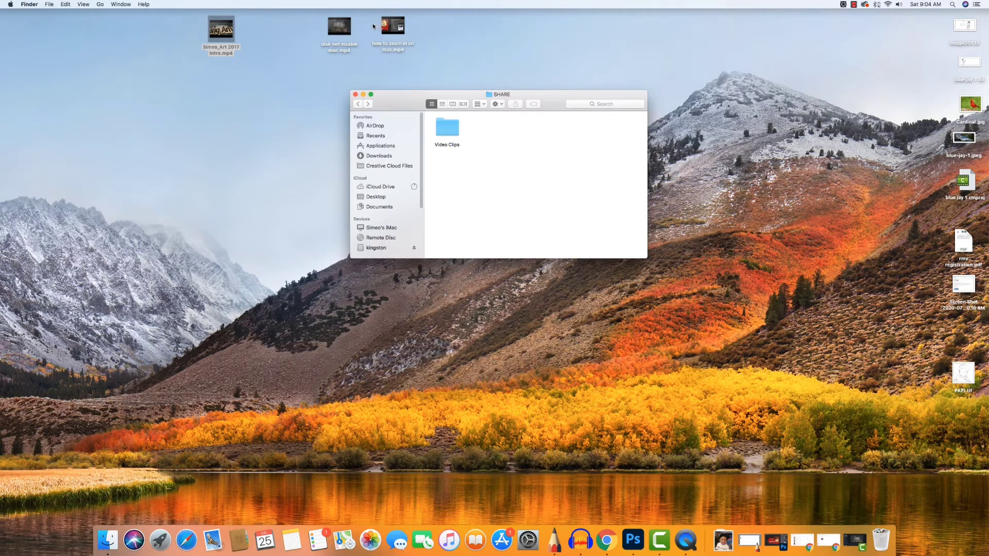
{"action": "left_click_drag", "start_coordinate": [221, 30], "coordinate": [454, 135]}
{"action": "double_click", "coordinate": [453, 136]}
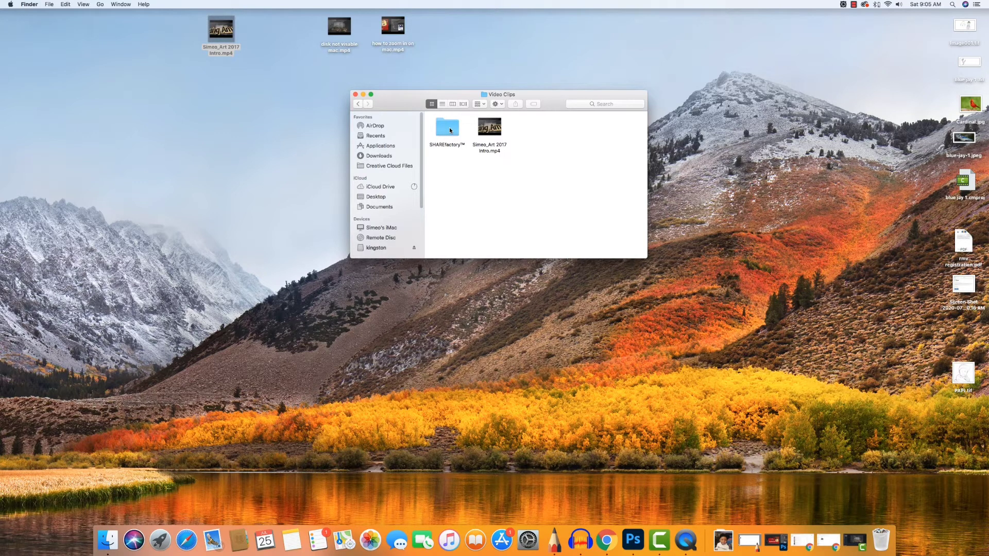
Step: Switch to SHAREfactory on the PS4 and open Import Videos within Import Content
{"action": "left_click", "coordinate": [854, 5]}
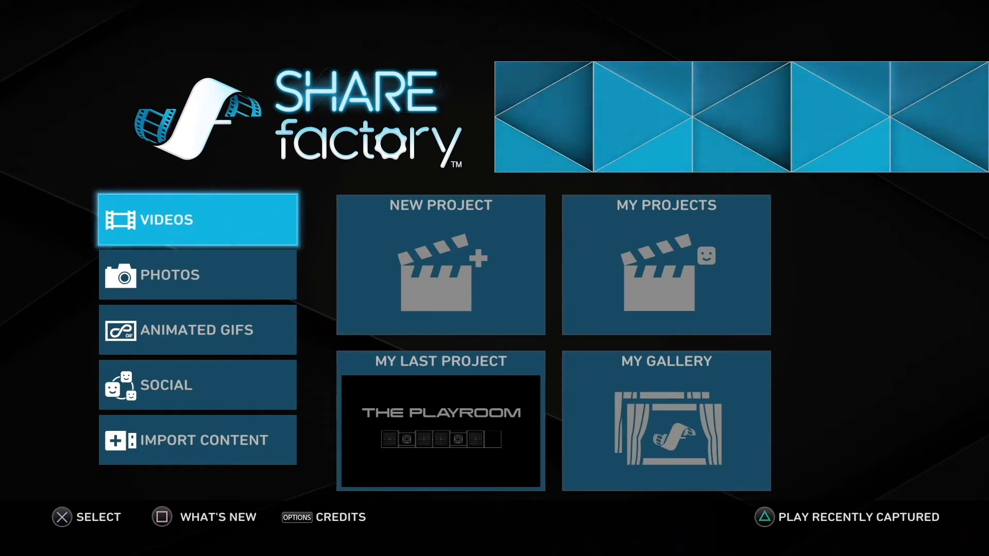
{"action": "key", "text": "Down"}
{"action": "key", "text": "Down"}
{"action": "key", "text": "Down"}
{"action": "key", "text": "Down"}
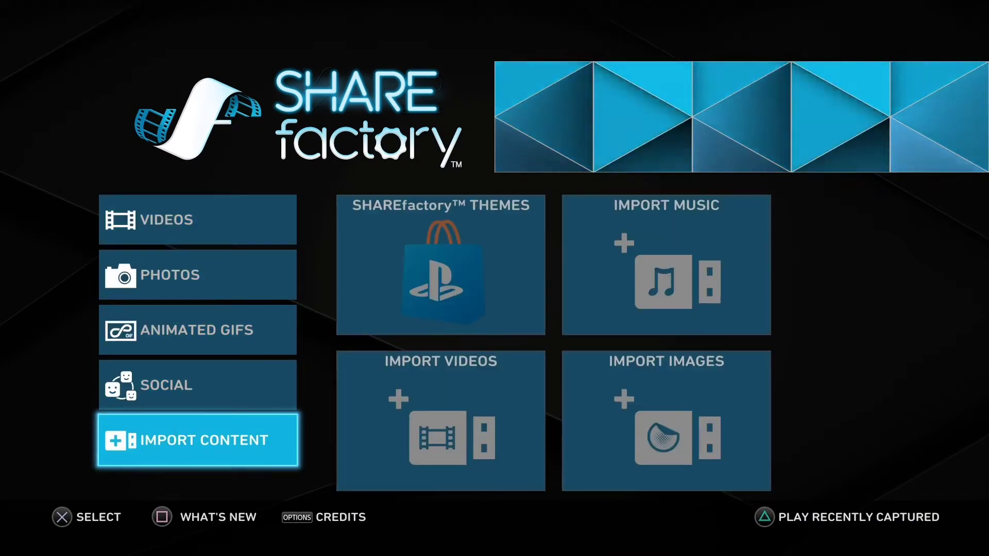
{"action": "key", "text": "Right"}
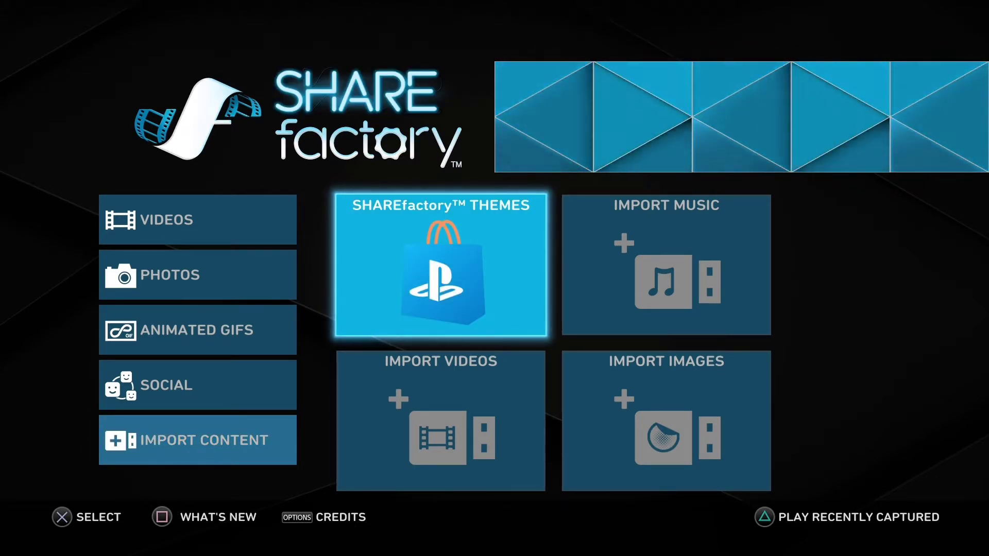
{"action": "key", "text": "Down"}
{"action": "key", "text": "Left"}
{"action": "key", "text": "Right"}
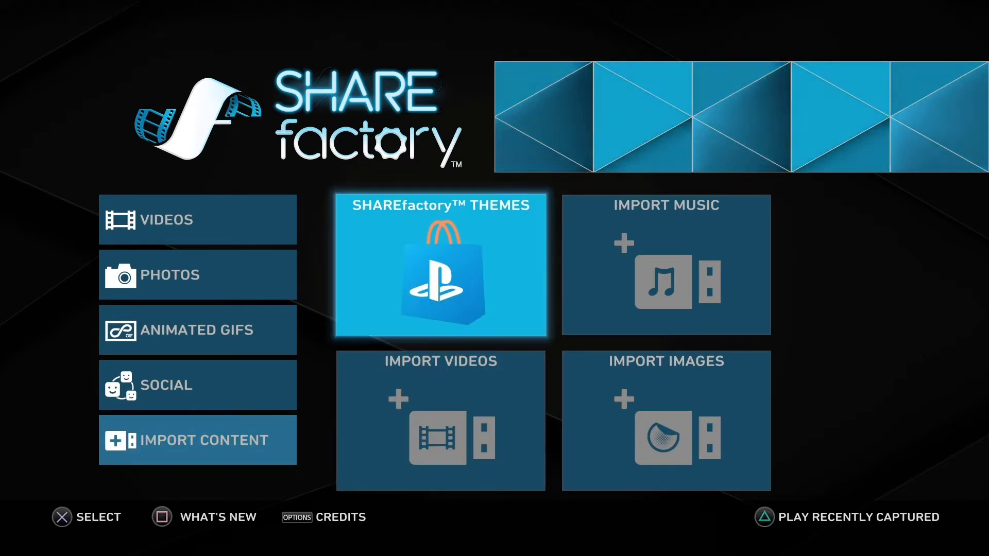
{"action": "key", "text": "Left"}
{"action": "key", "text": "Right"}
{"action": "key", "text": "Down"}
{"action": "key", "text": "Return"}
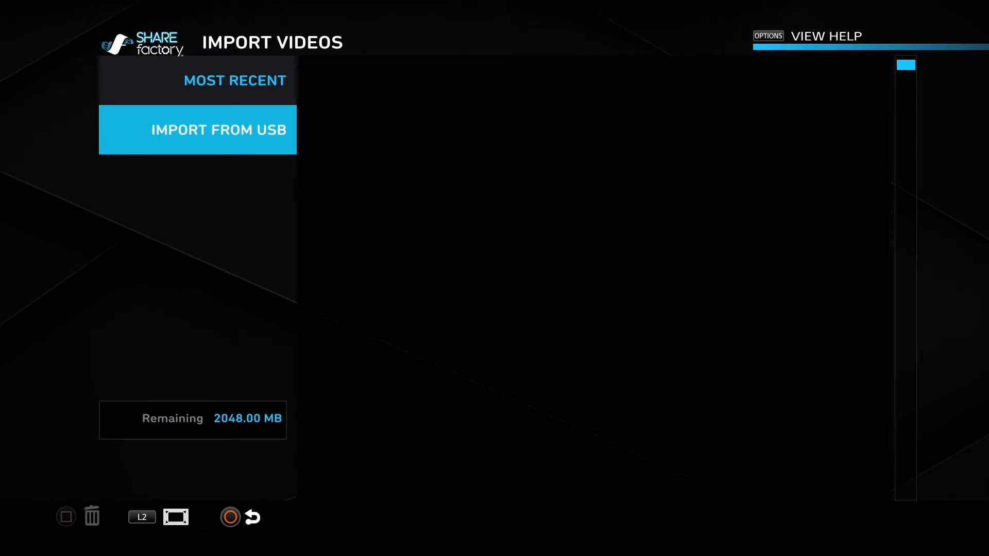
Step: Load the video clips from the USB drive and dismiss the list of inspection errors
{"action": "key", "text": "Up"}
{"action": "key", "text": "Down"}
{"action": "key", "text": "Return"}
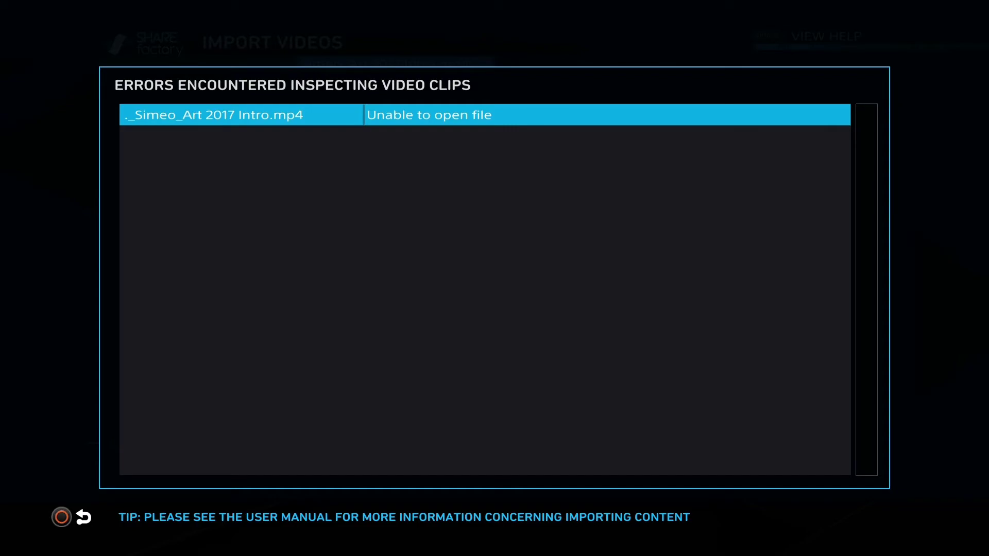
{"action": "key", "text": "Escape"}
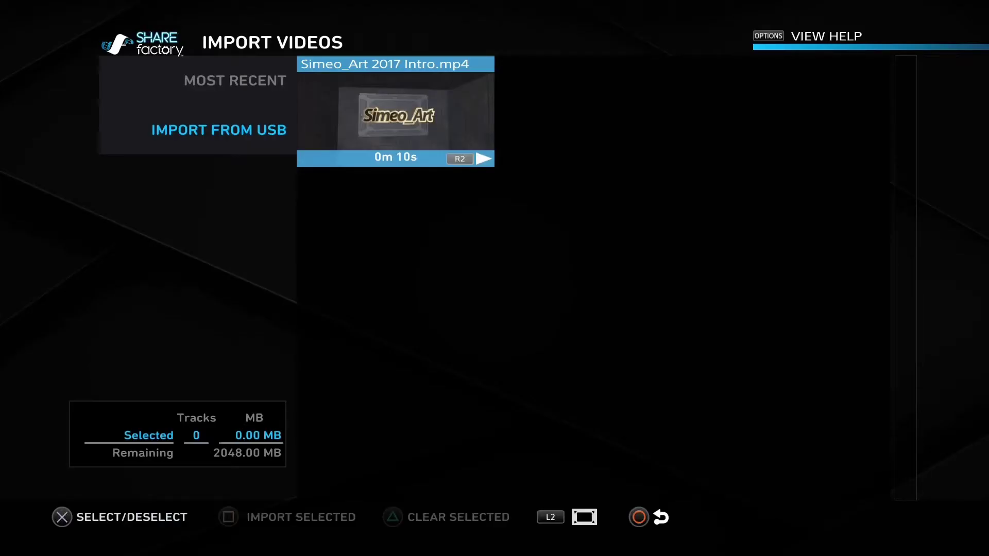
Step: Select the 2017 Intro MP4 on the USB drive and import it into SHAREfactory
{"action": "key", "text": "Left"}
{"action": "key", "text": "Right"}
{"action": "key", "text": "space"}
{"action": "key", "text": "Return"}
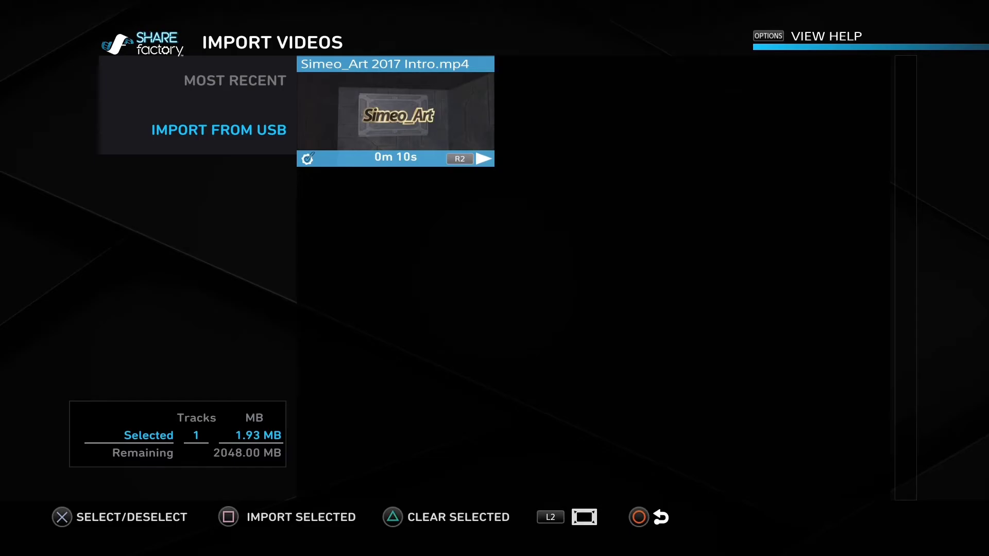
{"action": "key", "text": "s"}
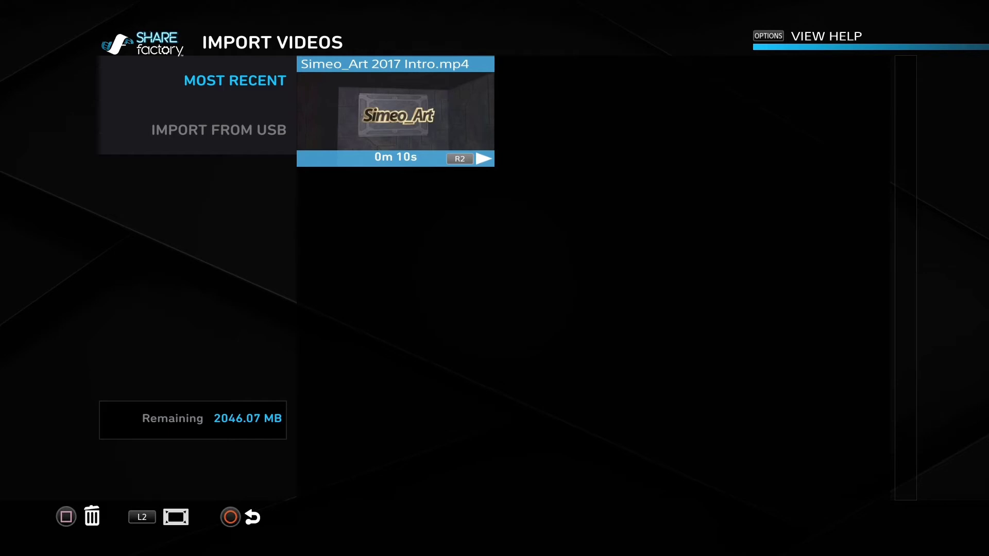
Step: Leave Import Videos and return to the Import Content category on the SHAREfactory home screen
{"action": "key", "text": "Escape"}
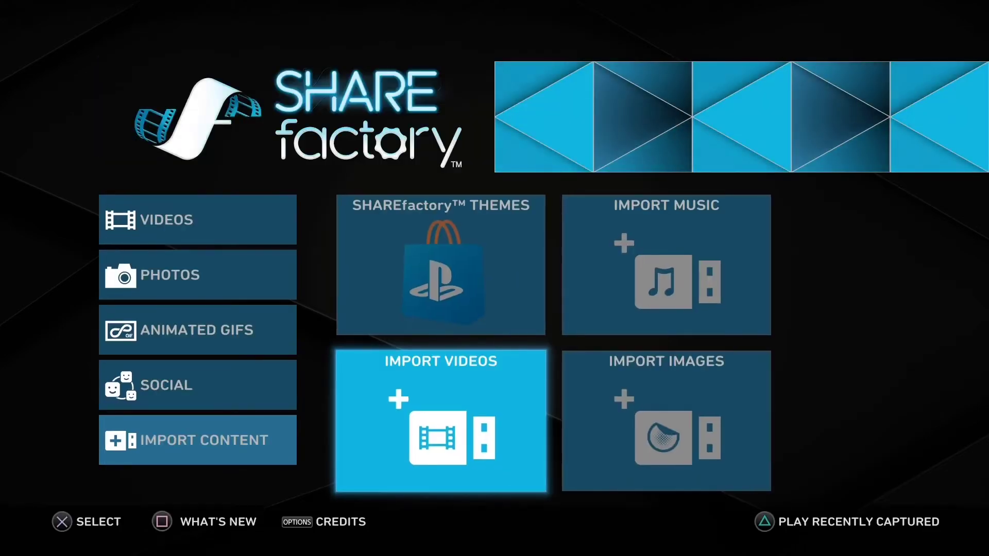
{"action": "key", "text": "Right"}
{"action": "key", "text": "Up"}
{"action": "key", "text": "Left"}
{"action": "key", "text": "Left"}
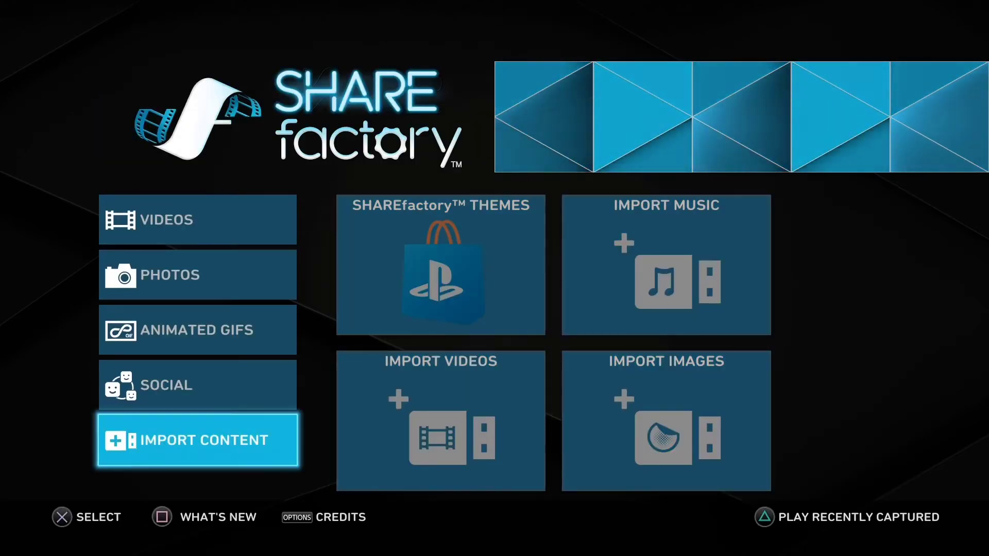
Step: Start a new project from the Videos category of the home screen
{"action": "key", "text": "Up"}
{"action": "key", "text": "Up"}
{"action": "key", "text": "Up"}
{"action": "key", "text": "Up"}
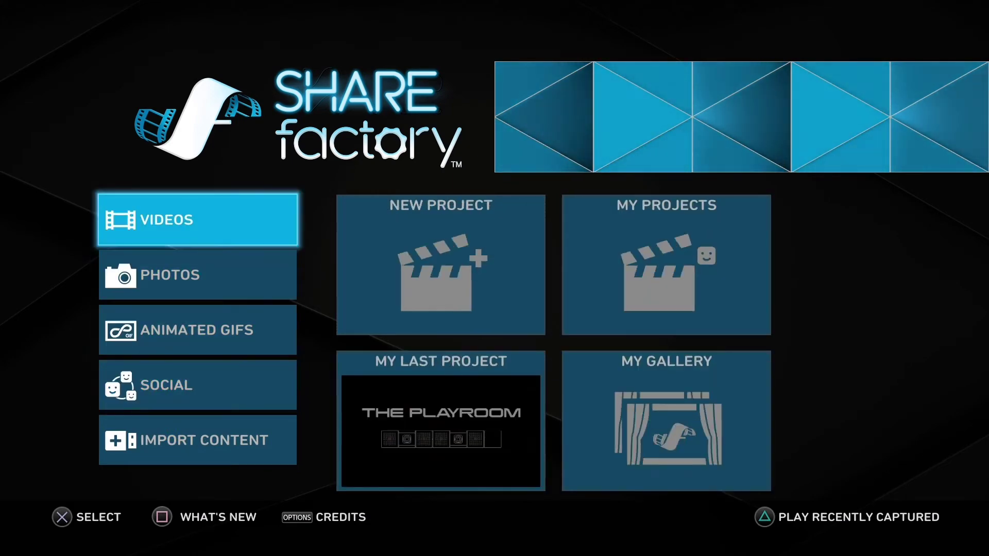
{"action": "key", "text": "Right"}
{"action": "key", "text": "Return"}
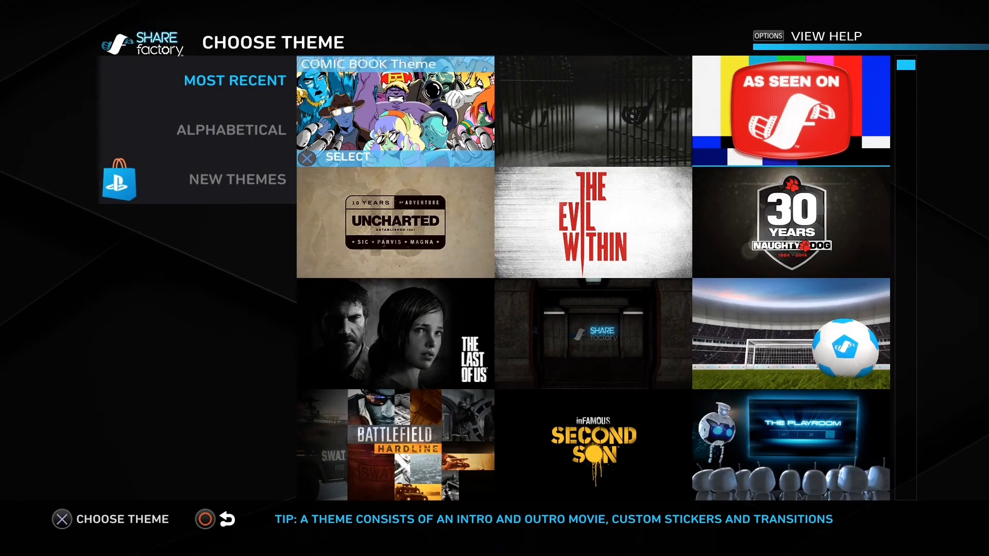
Step: Sort the theme list alphabetically
{"action": "key", "text": "Down"}
{"action": "key", "text": "Up"}
{"action": "key", "text": "Left"}
{"action": "key", "text": "Down"}
{"action": "key", "text": "Down"}
{"action": "key", "text": "Up"}
{"action": "key", "text": "Up"}
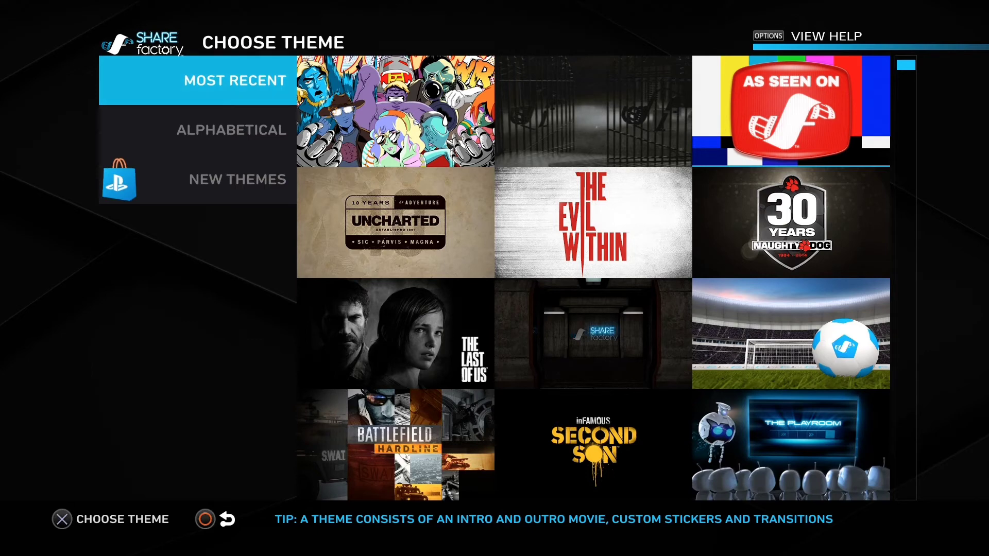
{"action": "key", "text": "Down"}
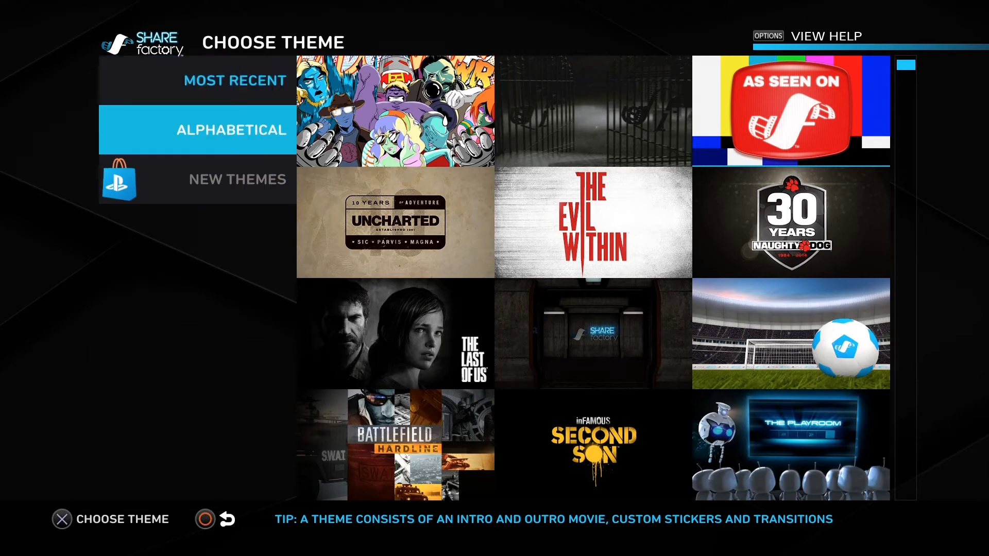
{"action": "key", "text": "Return"}
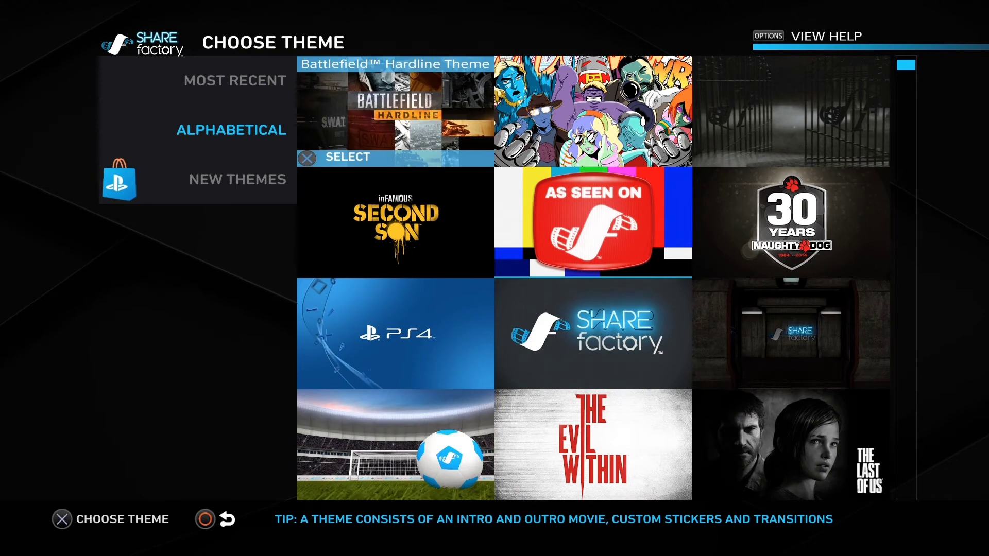
Step: Return the theme list to most recent order
{"action": "key", "text": "Down"}
{"action": "key", "text": "Left"}
{"action": "key", "text": "Up"}
{"action": "key", "text": "Return"}
Step: Choose the SHAREfactory Theme at the end of the list, and go back from clip selection to the themes
{"action": "key", "text": "Right"}
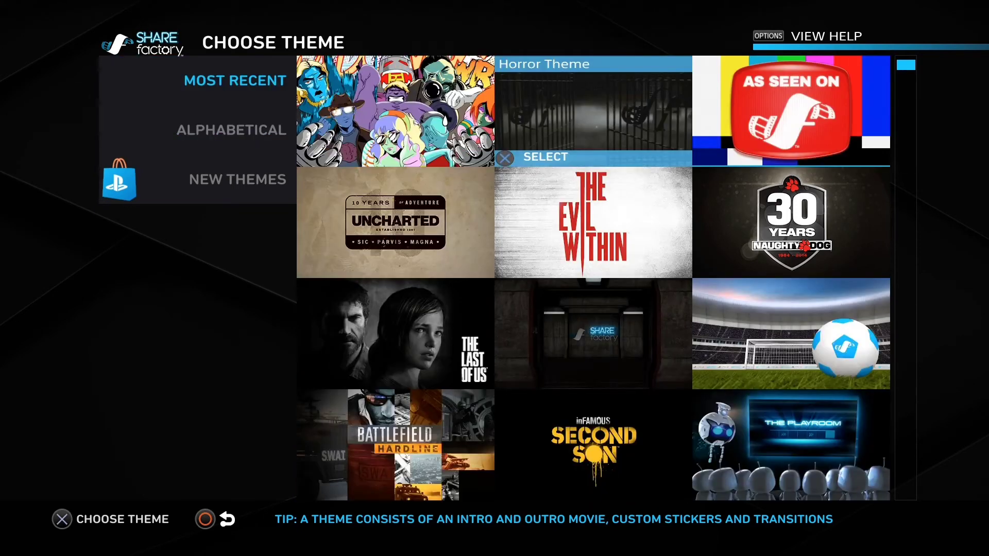
{"action": "key", "text": "Down"}
{"action": "key", "text": "Down"}
{"action": "key", "text": "Down"}
{"action": "key", "text": "Down"}
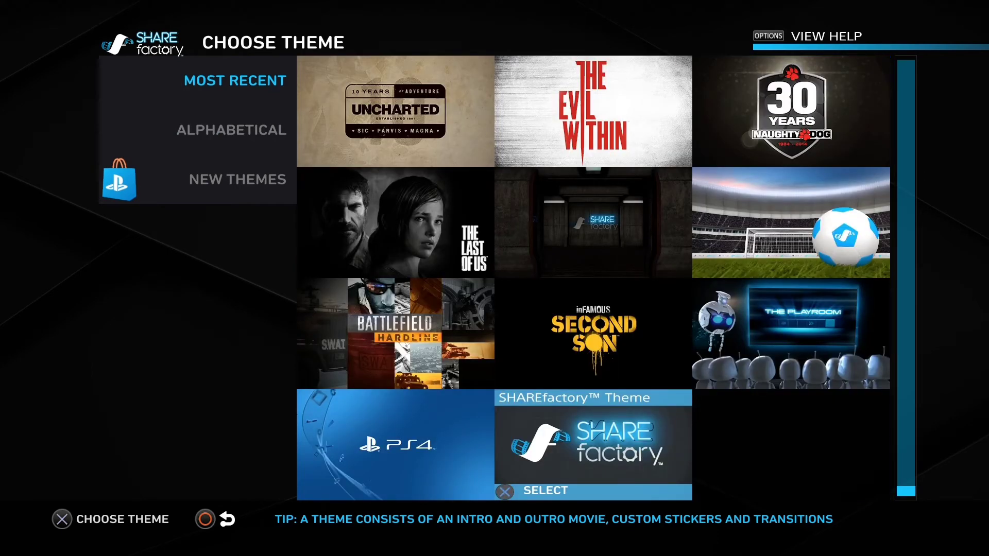
{"action": "key", "text": "Return"}
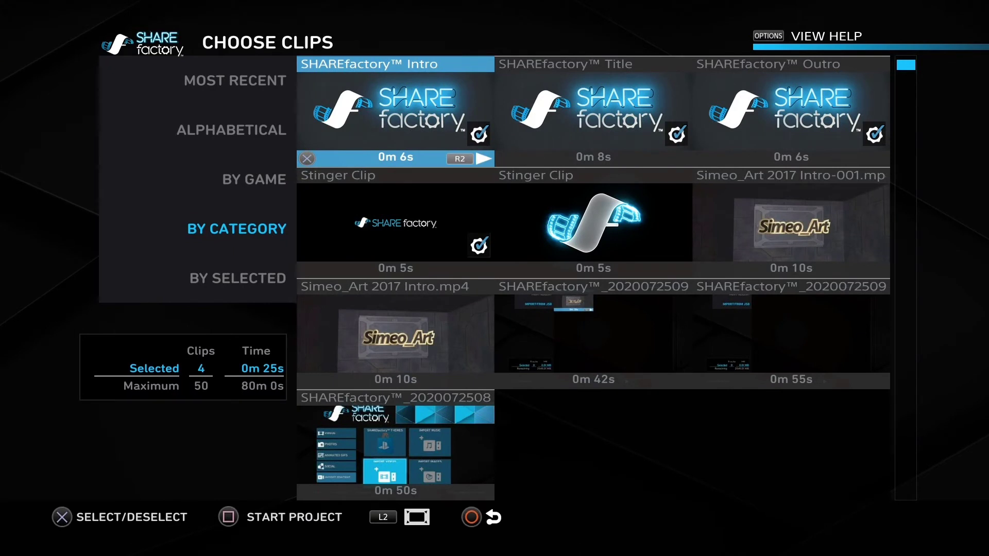
{"action": "key", "text": "Right"}
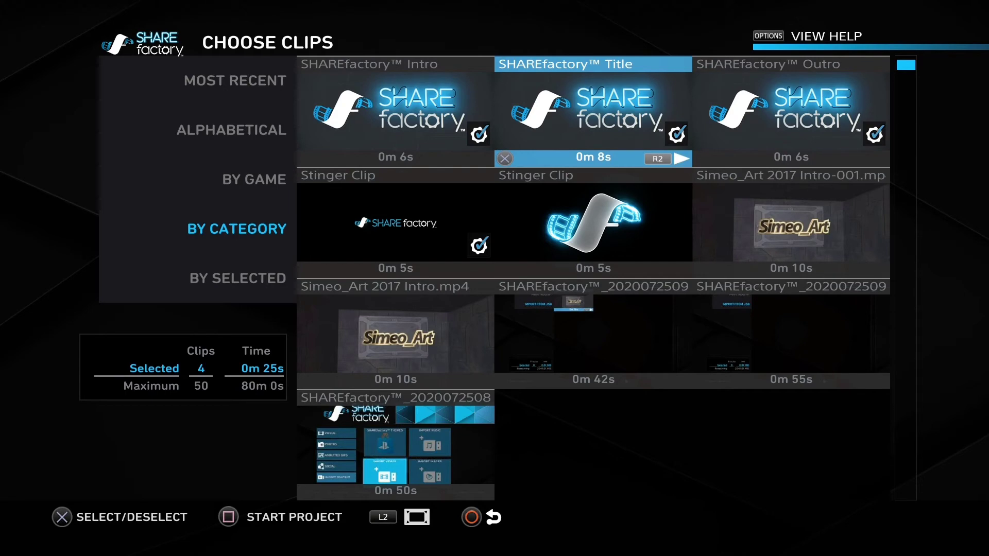
{"action": "key", "text": "Escape"}
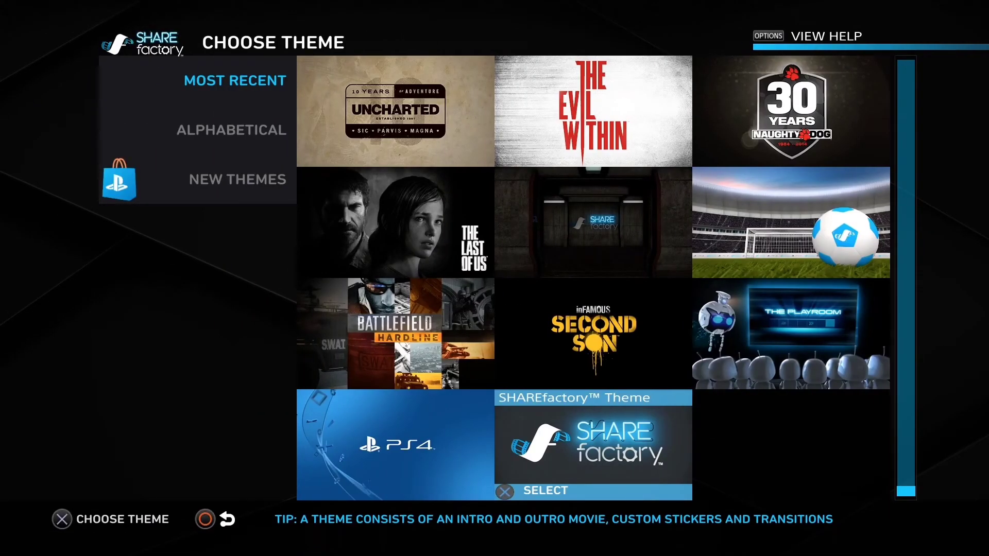
Step: Look through the available themes back up to the Comic Book and Horror themes
{"action": "key", "text": "Left"}
{"action": "key", "text": "Up"}
{"action": "key", "text": "Up"}
{"action": "key", "text": "Up"}
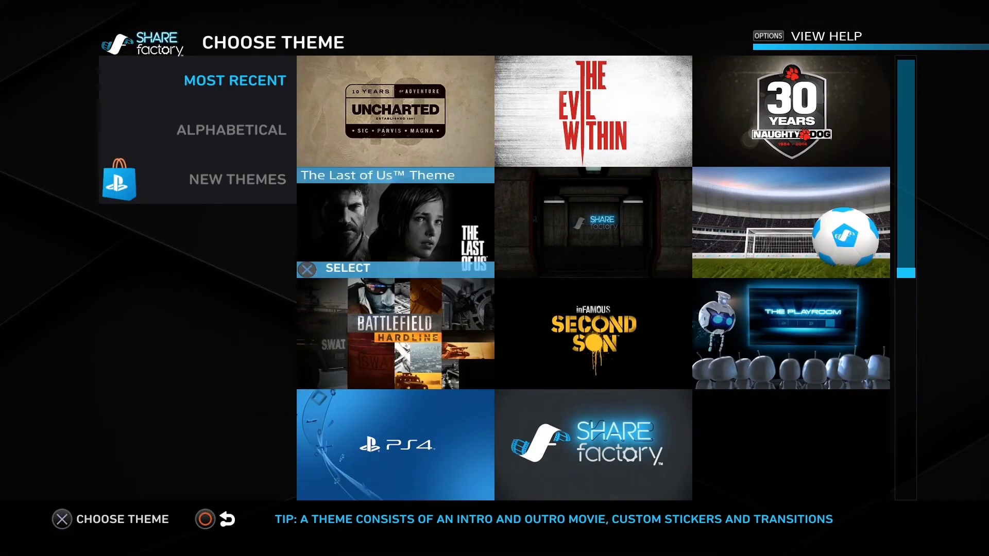
{"action": "key", "text": "Up"}
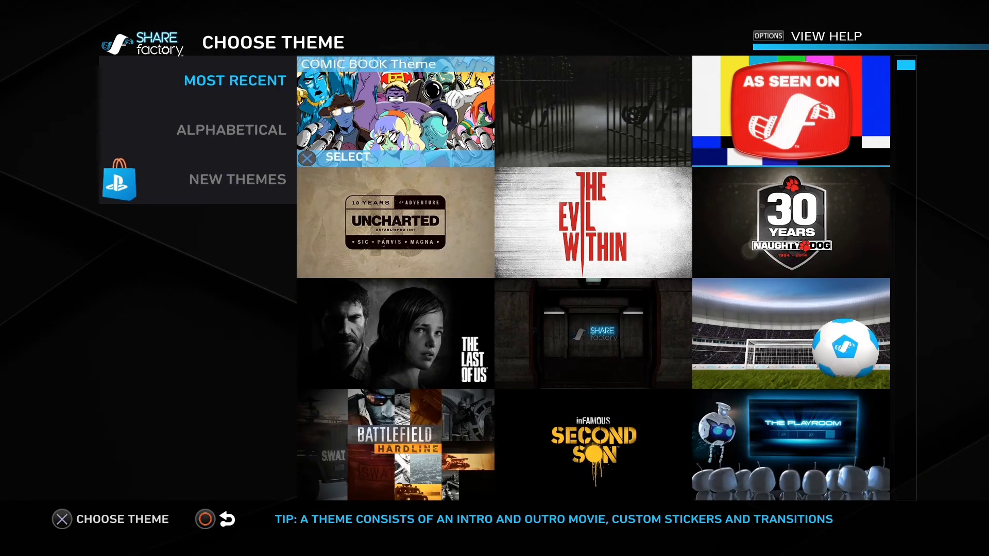
{"action": "key", "text": "Right"}
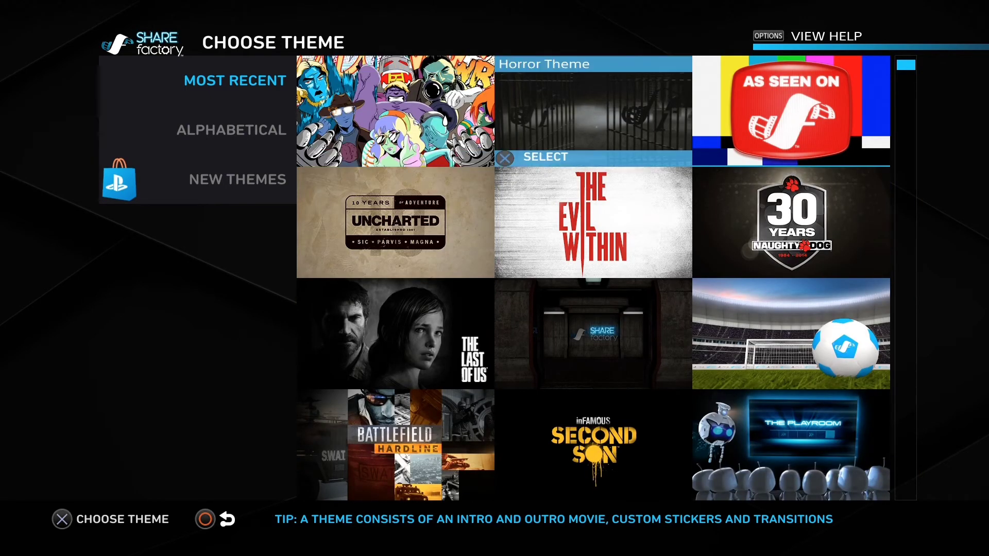
{"action": "key", "text": "Left"}
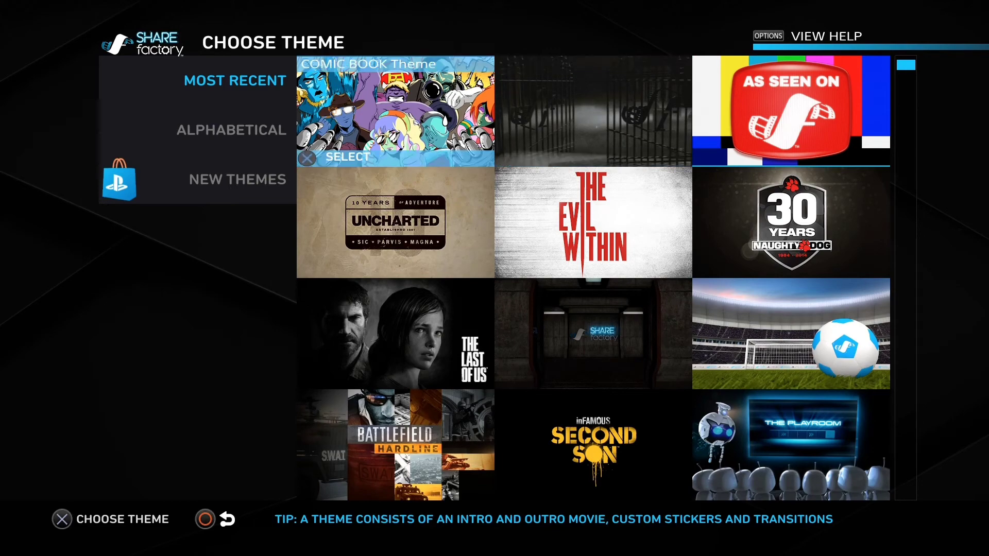
Step: Choose the SHAREfactory Theme for the new project
{"action": "key", "text": "Down"}
{"action": "key", "text": "Down"}
{"action": "key", "text": "Down"}
{"action": "key", "text": "Down"}
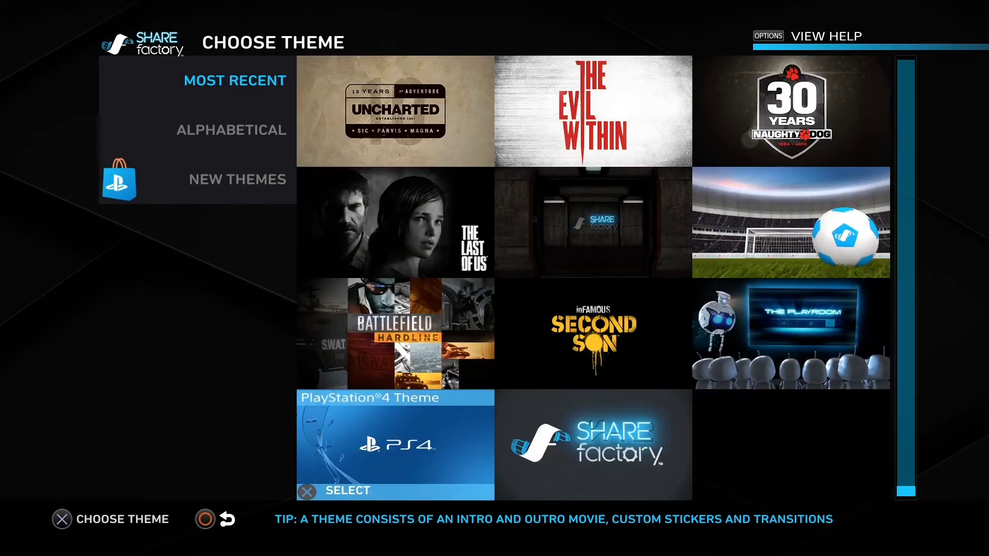
{"action": "key", "text": "Right"}
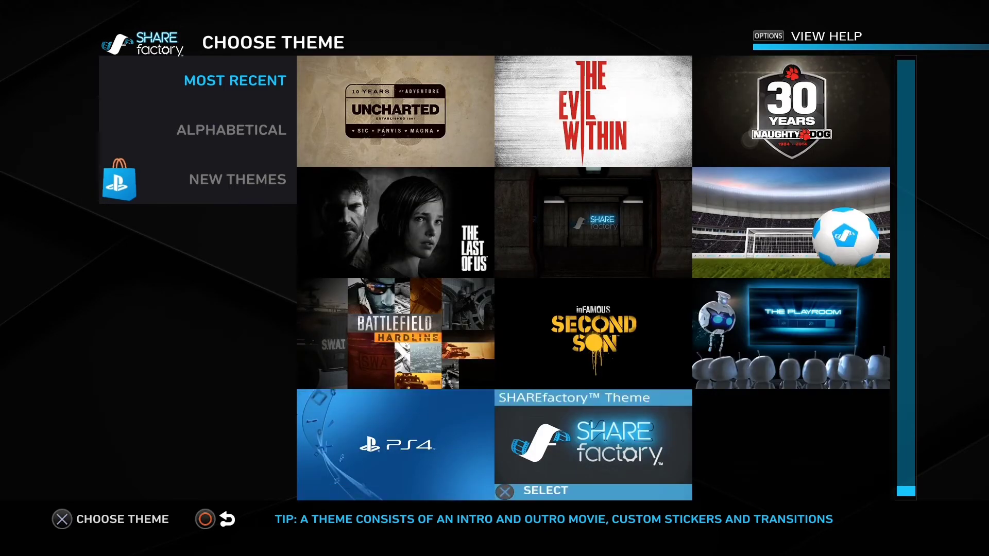
{"action": "key", "text": "Return"}
Step: Preview the imported 2017 Intro-001 MP4 clip and select it for the project
{"action": "key", "text": "Right"}
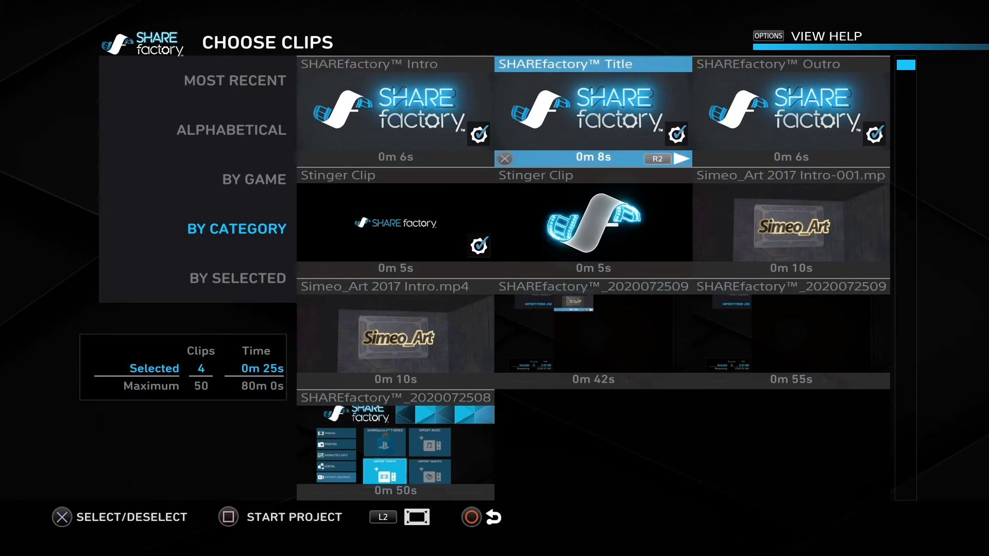
{"action": "key", "text": "Right"}
{"action": "key", "text": "Down"}
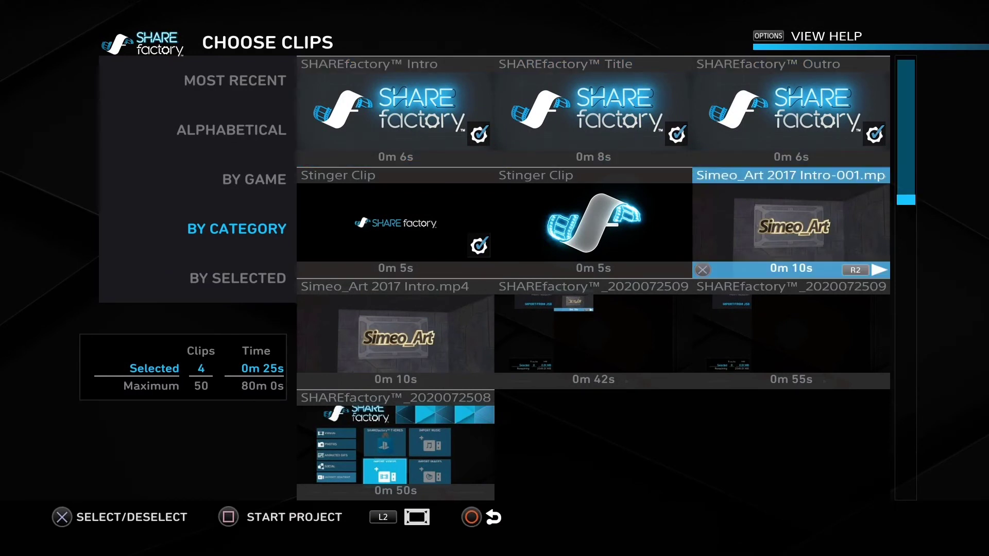
{"action": "key", "text": "space"}
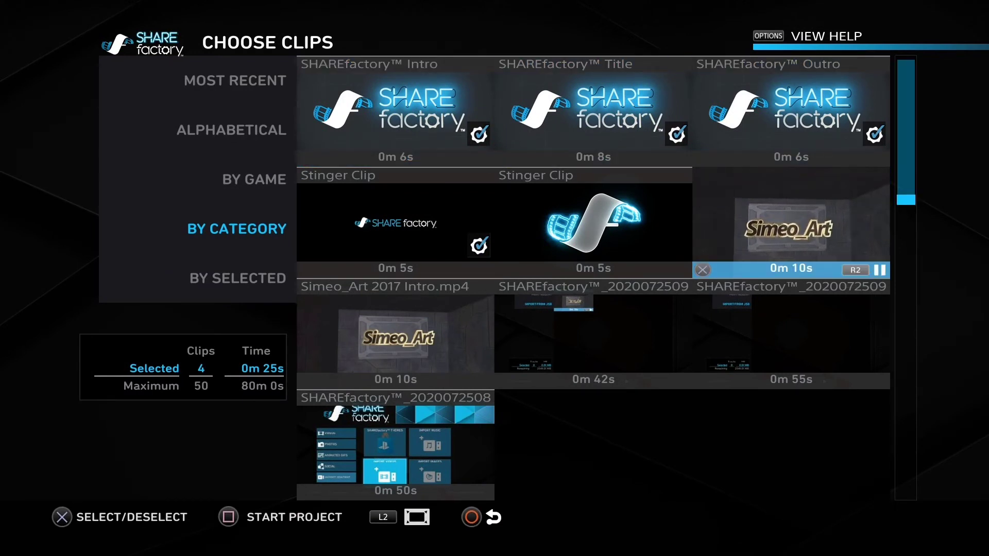
{"action": "key", "text": "Return"}
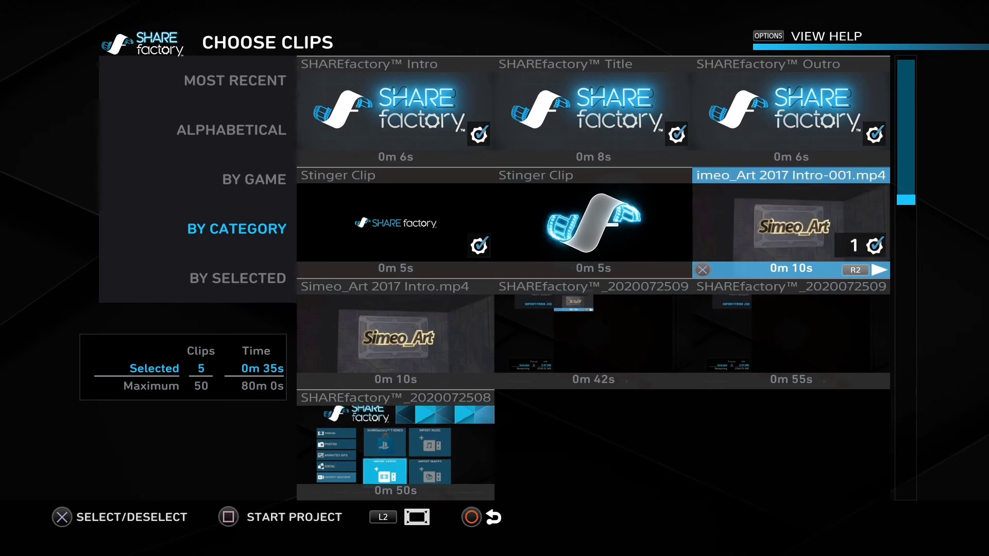
Step: Deselect the theme's Outro, Title, Intro and first Stinger Clip, keeping only the imported intro
{"action": "key", "text": "Up"}
{"action": "key", "text": "Return"}
{"action": "key", "text": "Left"}
{"action": "key", "text": "Return"}
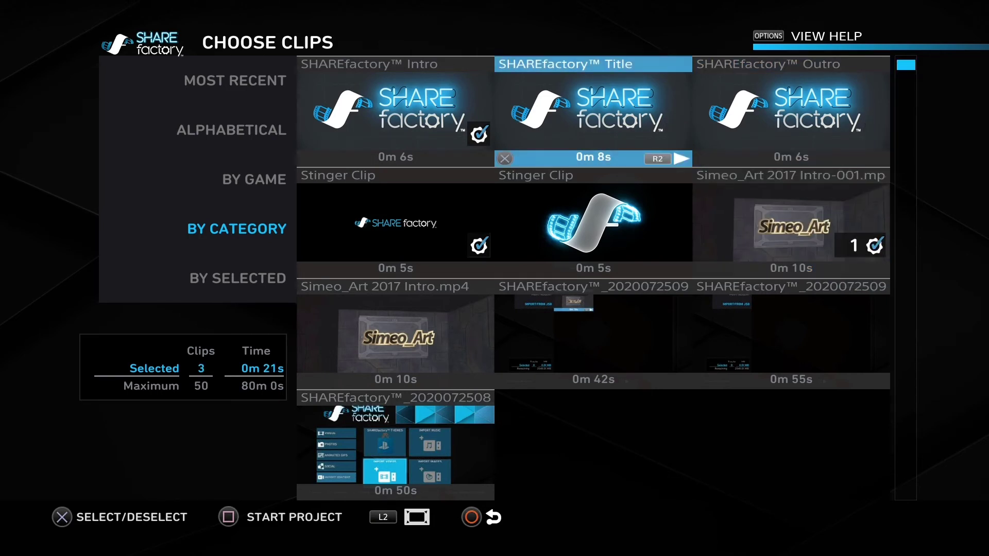
{"action": "key", "text": "Left"}
{"action": "key", "text": "Return"}
{"action": "key", "text": "Down"}
{"action": "key", "text": "Return"}
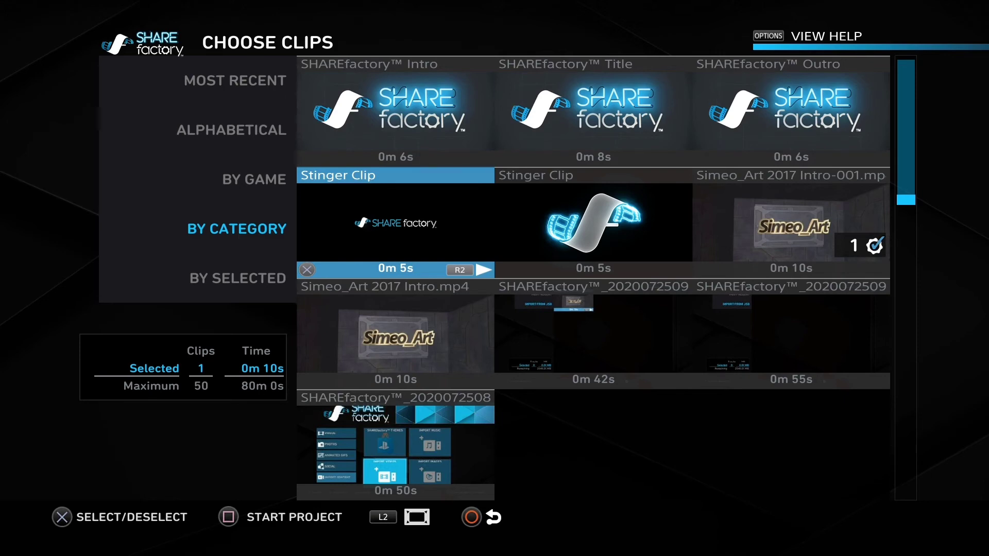
Step: Start the project with the selected clip, play it on the timeline and pause at about 0m 7s
{"action": "key", "text": "Return"}
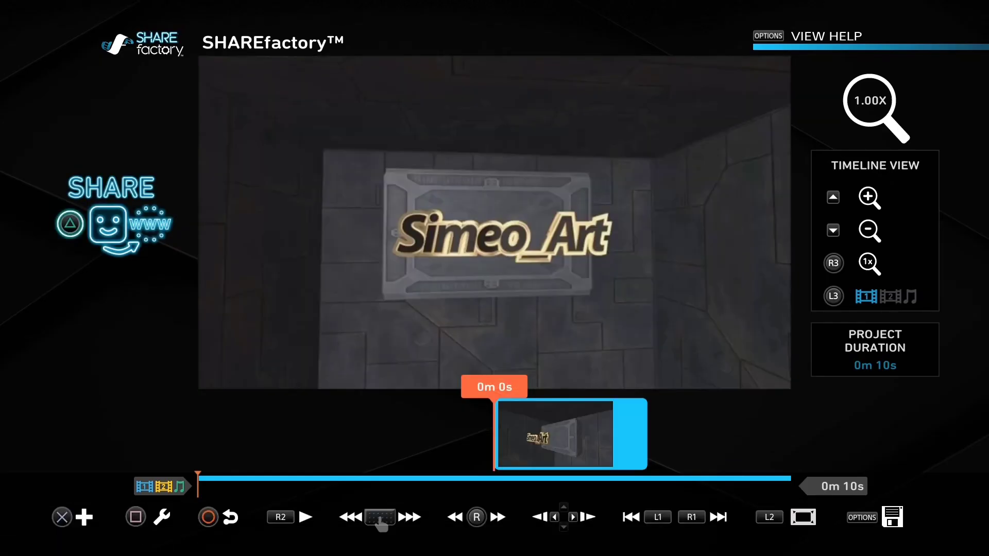
{"action": "key", "text": "space"}
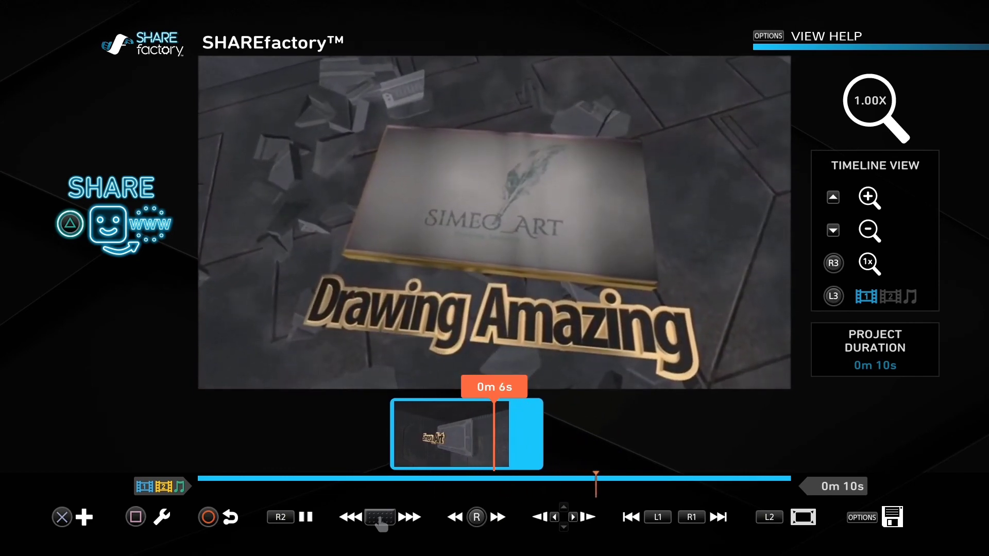
{"action": "key", "text": "space"}
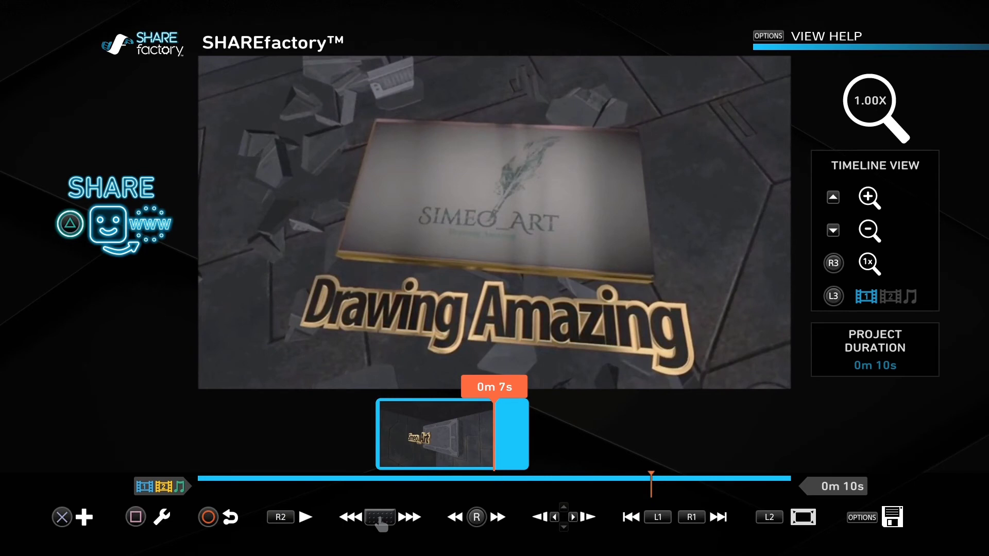
Step: Open the clip chooser to add another clip to the project
{"action": "key", "text": "Return"}
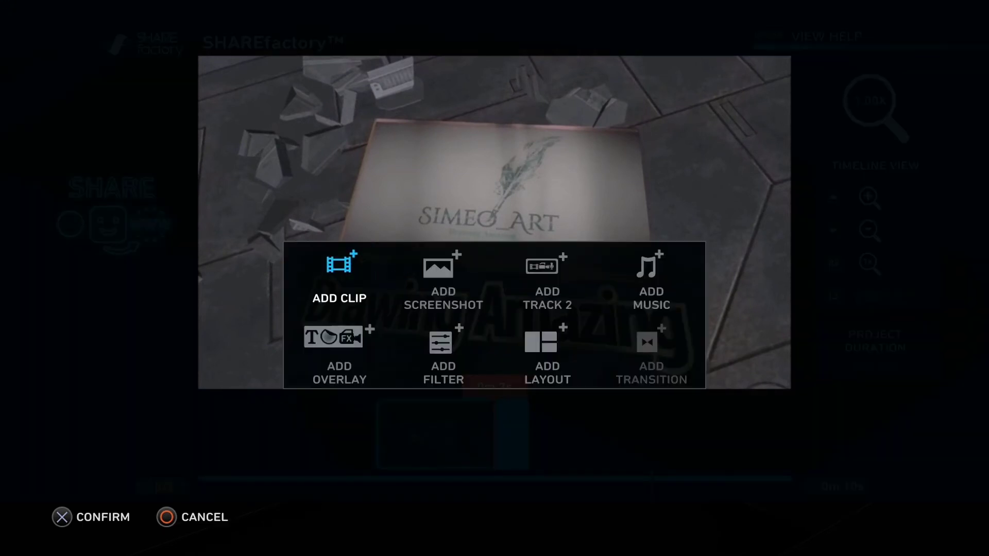
{"action": "key", "text": "Right"}
{"action": "key", "text": "Left"}
{"action": "key", "text": "Return"}
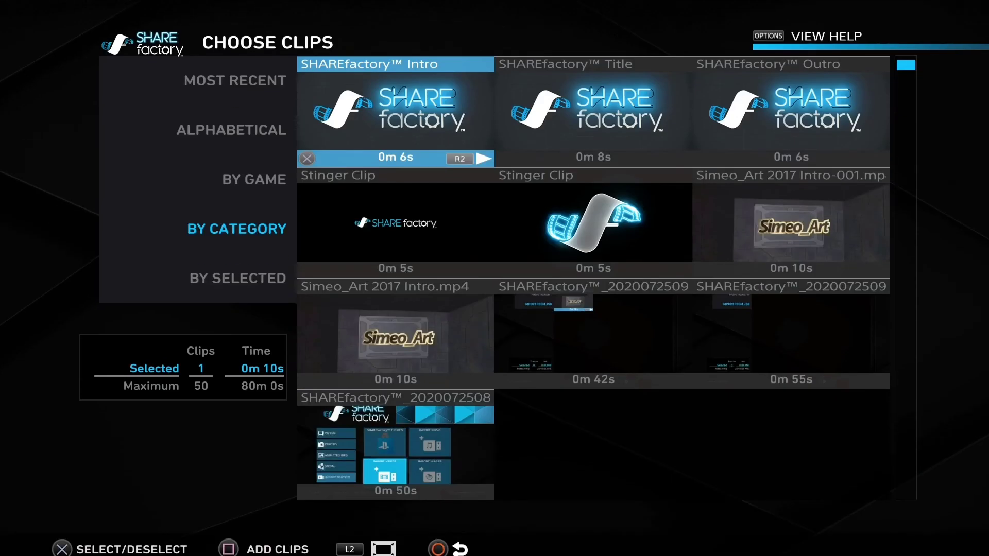
{"action": "key", "text": "Right"}
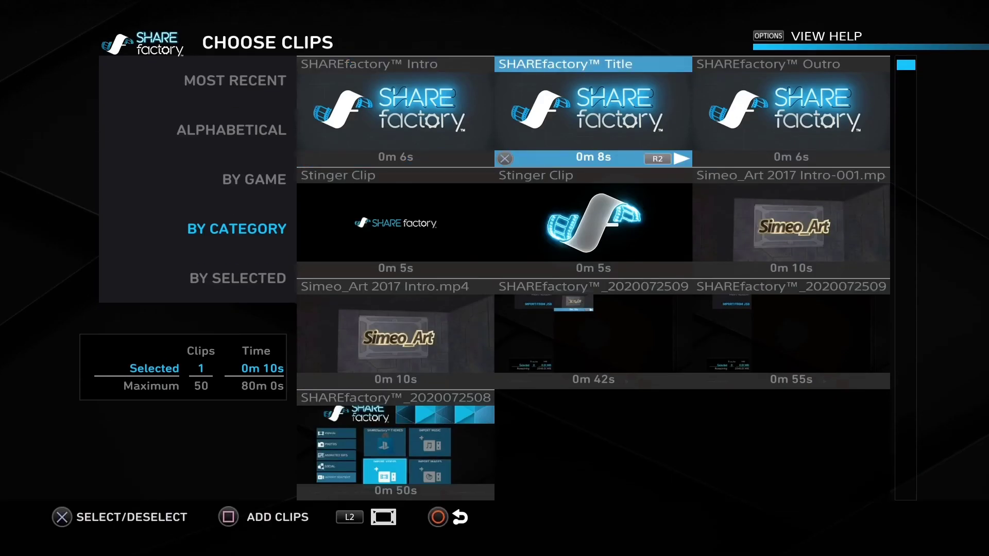
{"action": "key", "text": "Left"}
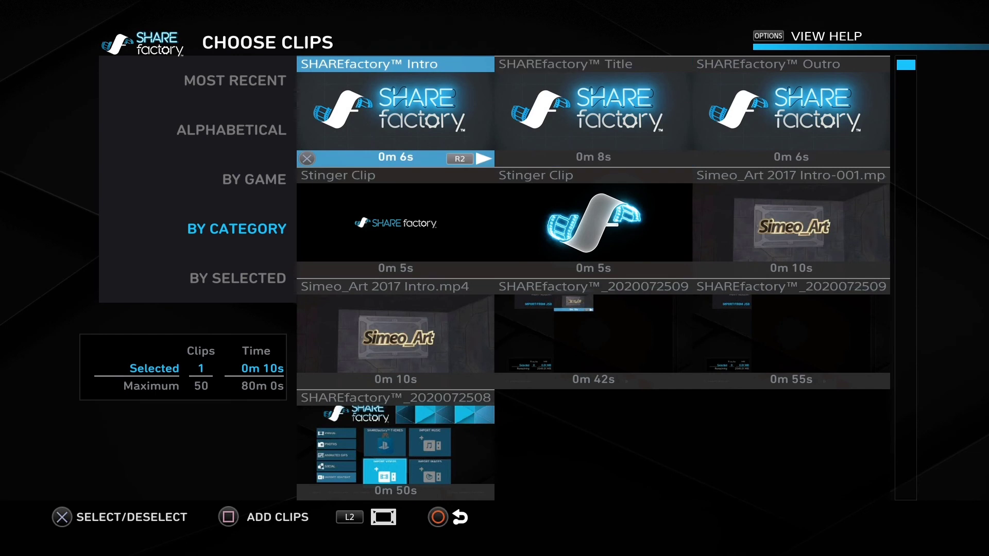
Step: Sort the available clips by most recent
{"action": "key", "text": "Left"}
{"action": "key", "text": "Up"}
{"action": "key", "text": "Up"}
{"action": "key", "text": "Up"}
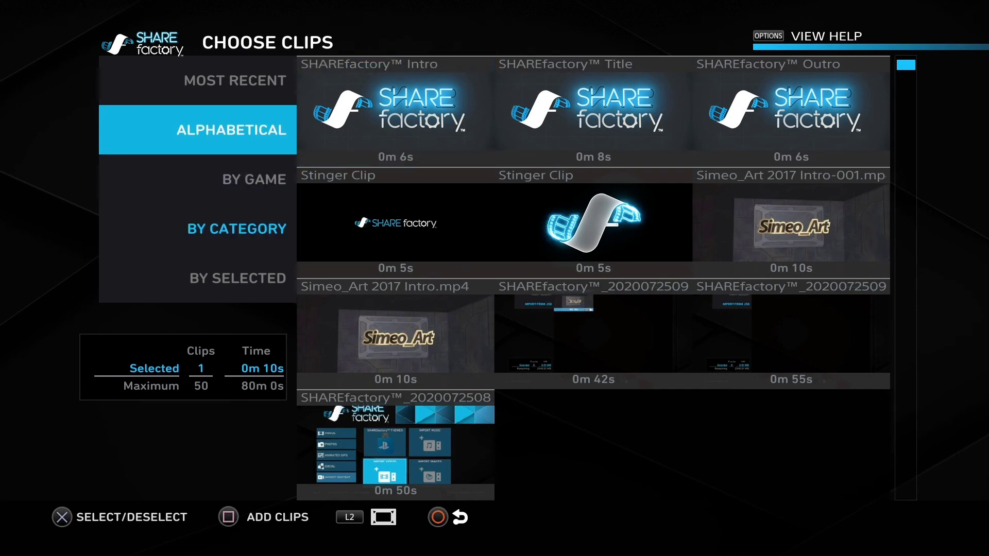
{"action": "key", "text": "Return"}
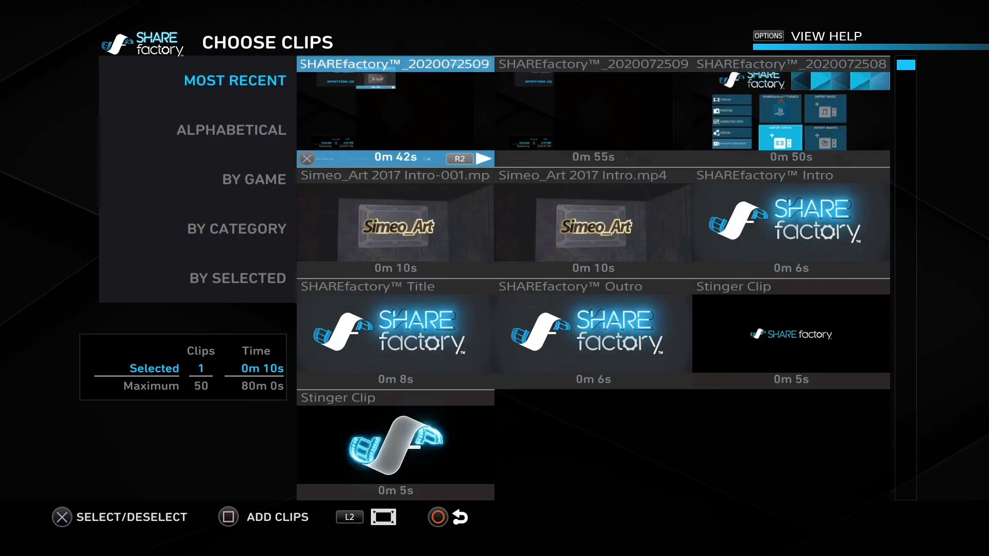
Step: Sort the available clips alphabetically
{"action": "key", "text": "Down"}
{"action": "key", "text": "Left"}
{"action": "key", "text": "Down"}
{"action": "key", "text": "Return"}
{"action": "key", "text": "Right"}
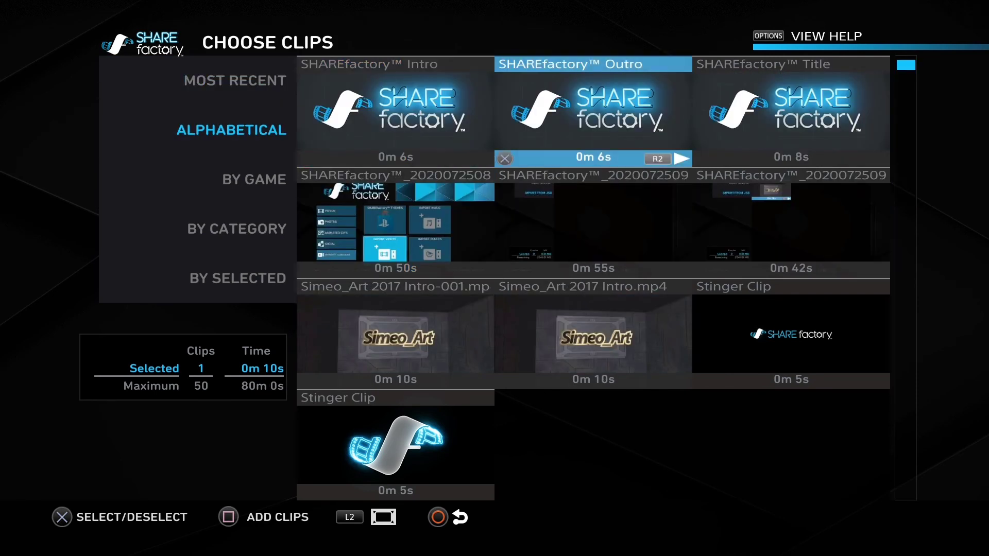
Step: Sort the available clips by game, choosing SHAREfactory
{"action": "key", "text": "Left"}
{"action": "key", "text": "Left"}
{"action": "key", "text": "Up"}
{"action": "key", "text": "Down"}
{"action": "key", "text": "Down"}
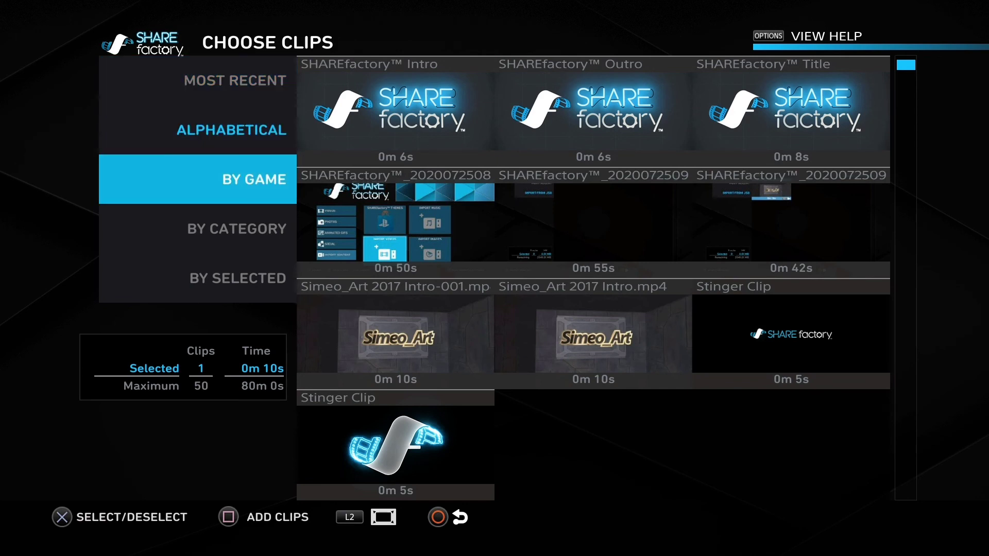
{"action": "key", "text": "Return"}
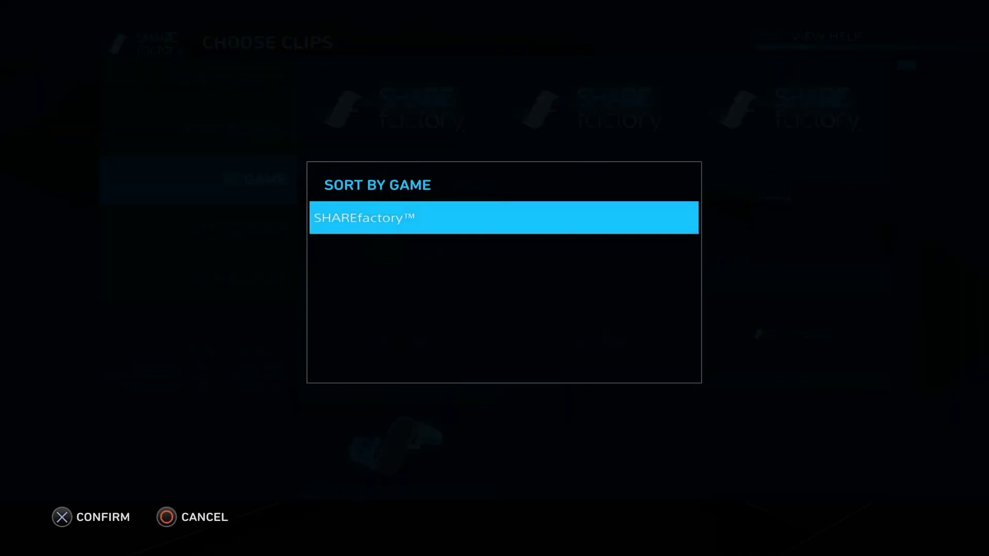
{"action": "key", "text": "Return"}
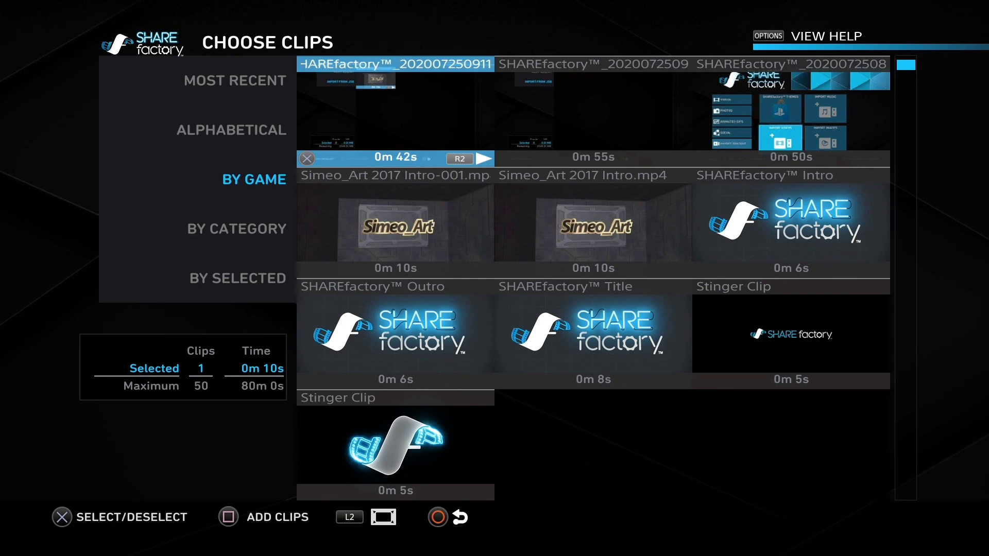